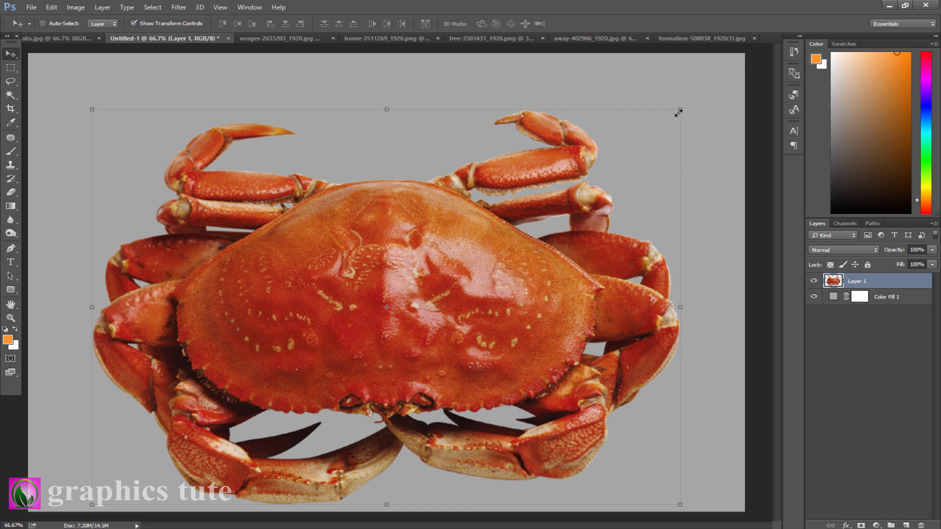
- Scale the crab layer down to about 74% and shift it slightly, then commit the transform
left_click_drag(679, 110, 588, 142)
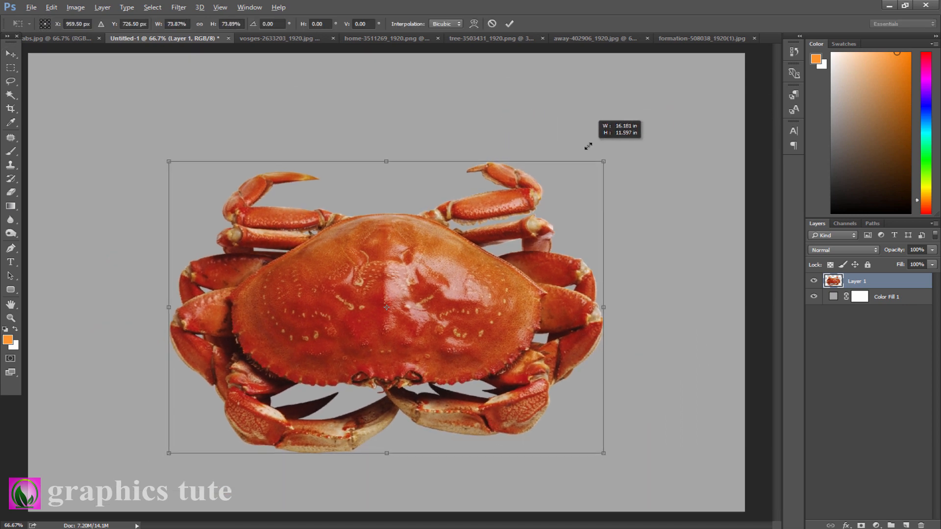
mouse_move(426, 256)
left_mouse_down()
mouse_move(420, 231)
mouse_move(418, 261)
left_mouse_up()
left_click(510, 23)
- Add a Gradient Fill layer above Color Fill 1 using the black-to-white gradient preset
key("z")
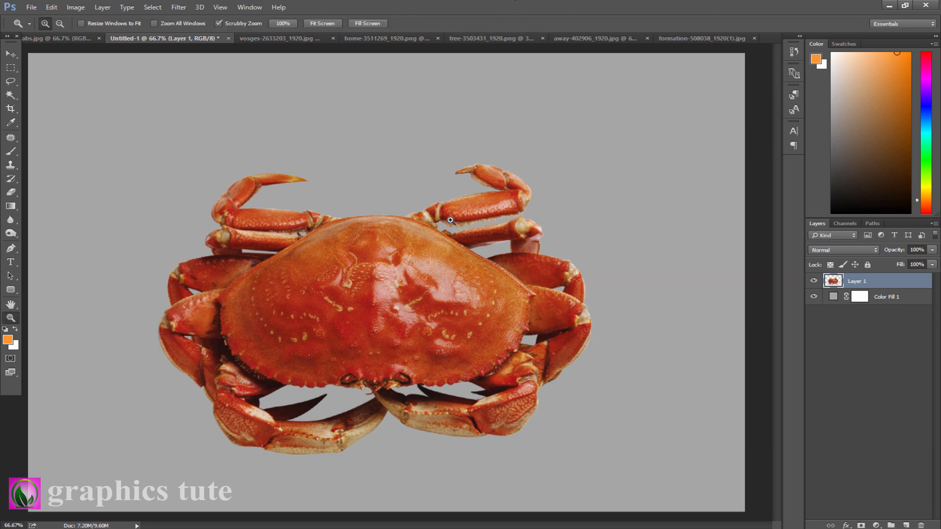
left_click_drag(461, 209, 432, 183)
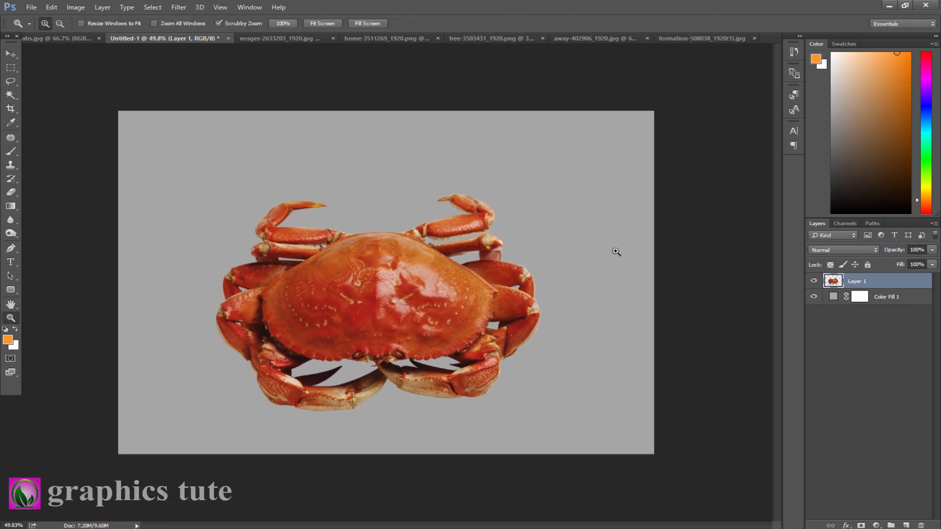
left_click(886, 297)
left_click(875, 524)
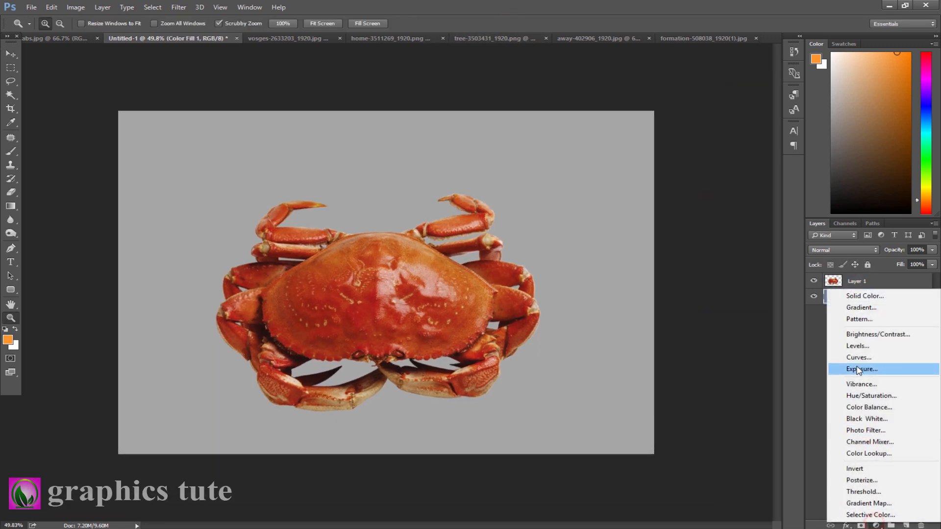
left_click(861, 307)
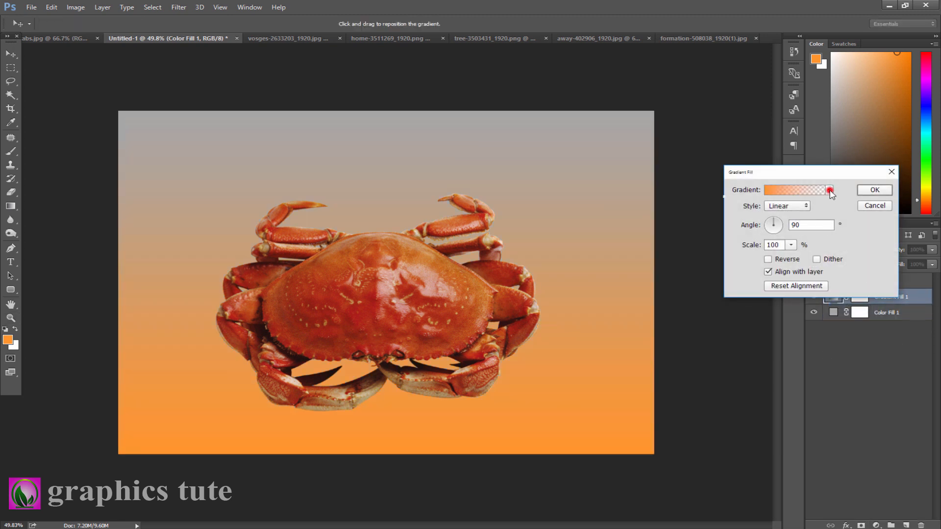
left_click(828, 190)
left_click(776, 211)
left_click(833, 190)
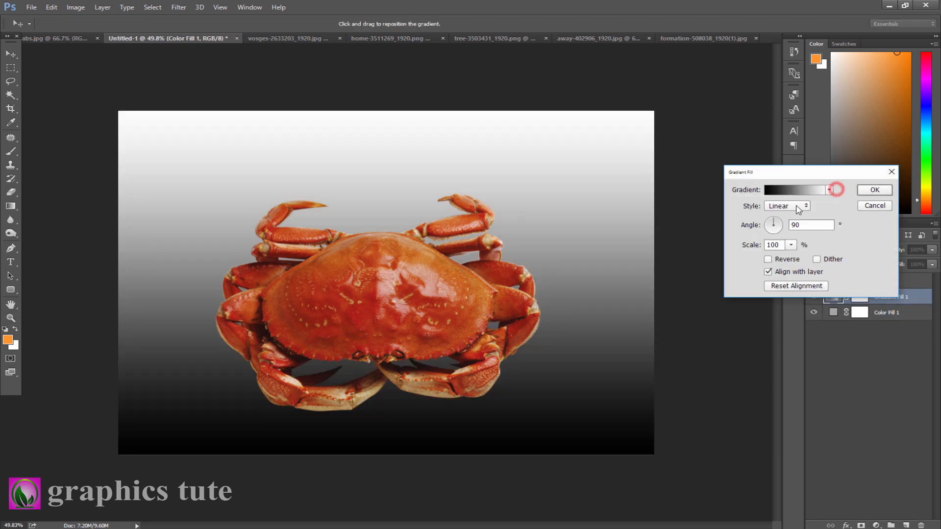
- Set the gradient fill to Radial style, reversed, with scale 268%, and confirm
left_click(798, 206)
left_click(779, 214)
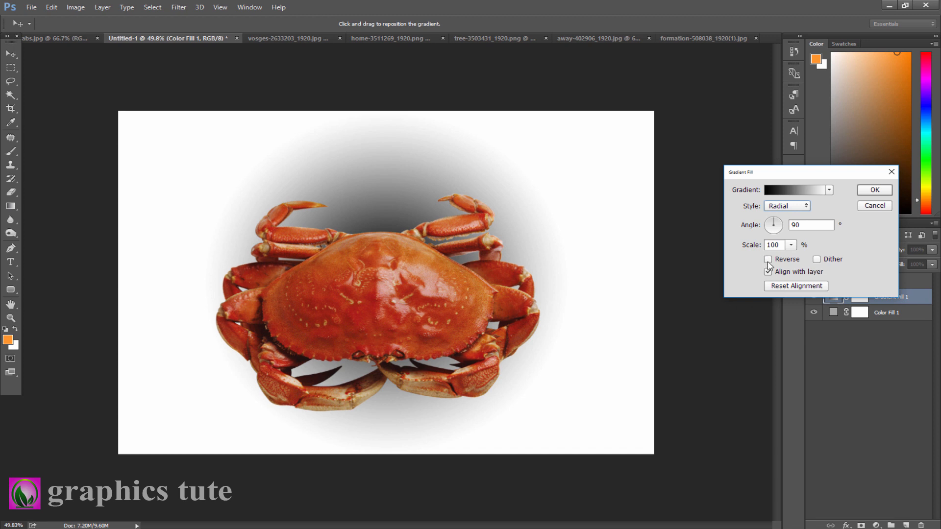
left_click(767, 259)
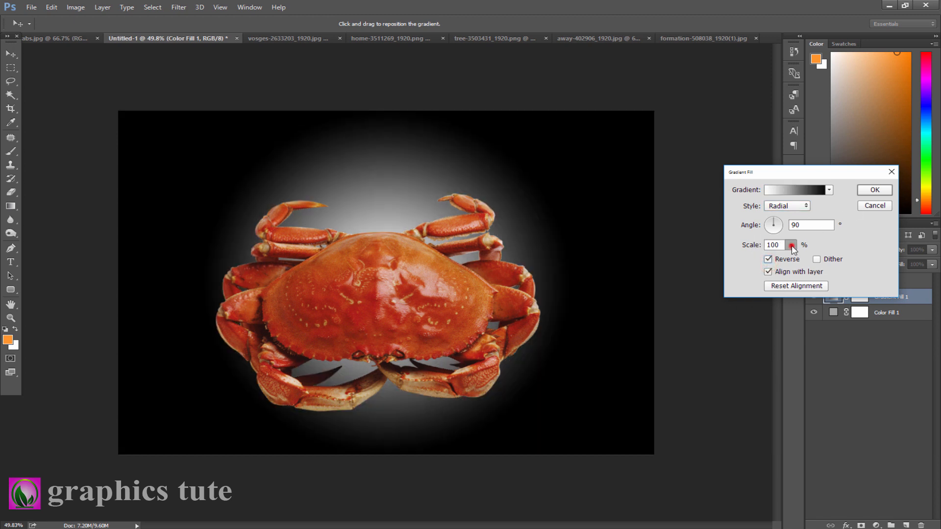
left_click_drag(791, 245, 799, 259)
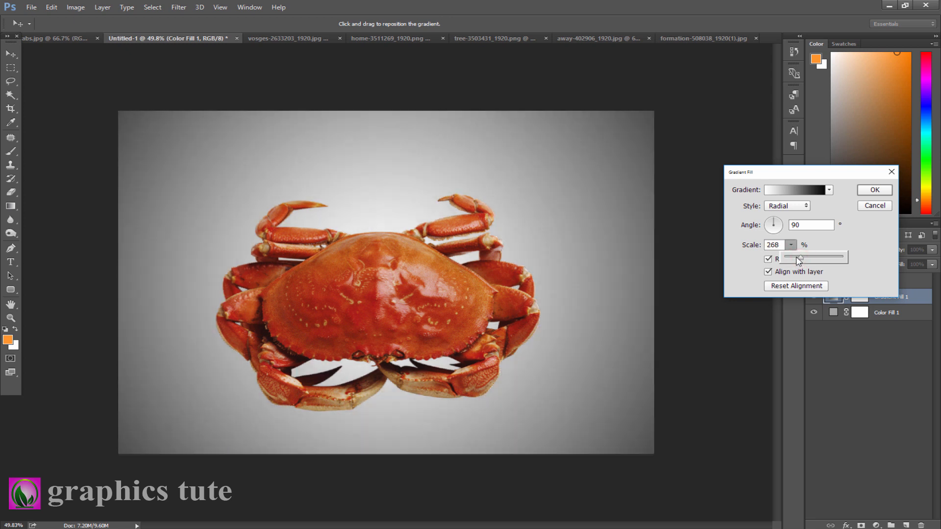
left_click(864, 191)
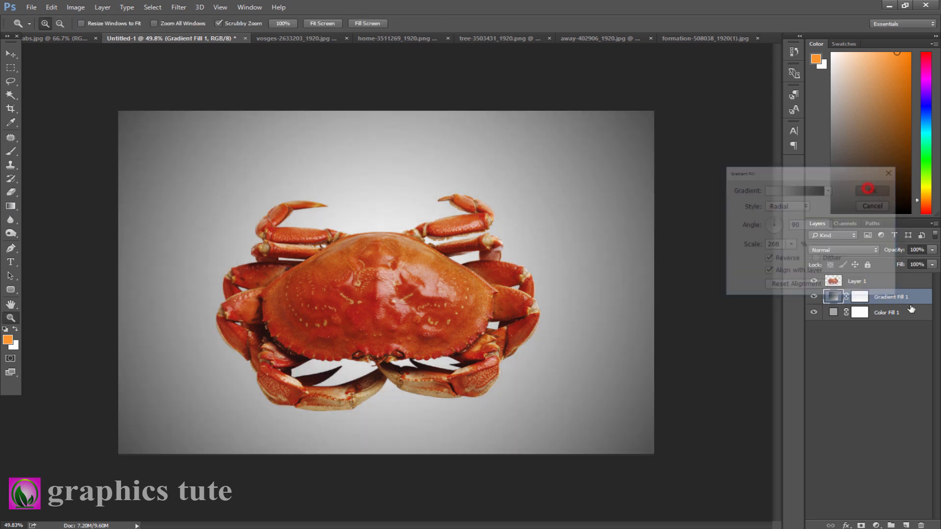
- Add a Hue/Saturation adjustment clipped to the gradient layer and enable Colorize
left_click(877, 525)
left_click(877, 399)
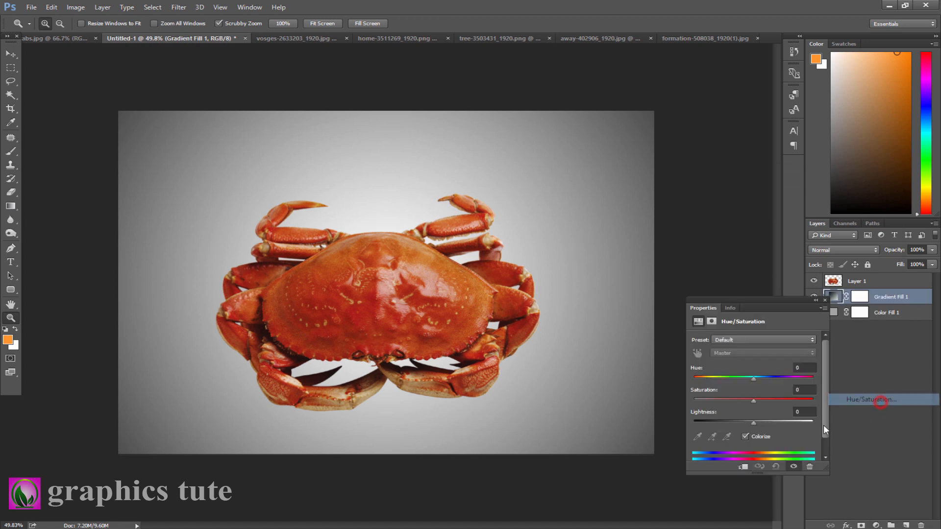
left_click(741, 467)
left_click(744, 436)
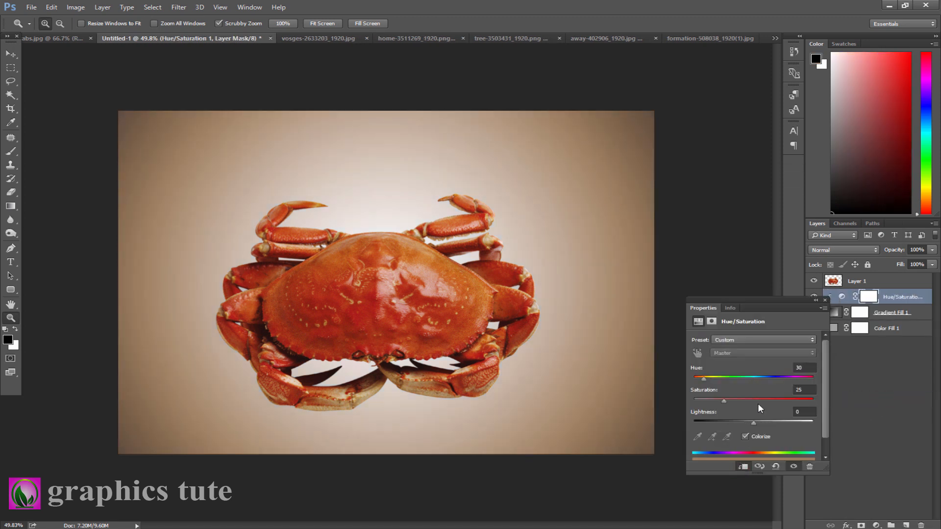
- Set the Hue/Saturation to hue 44, saturation 39 and lightness -17
left_click_drag(706, 379, 703, 381)
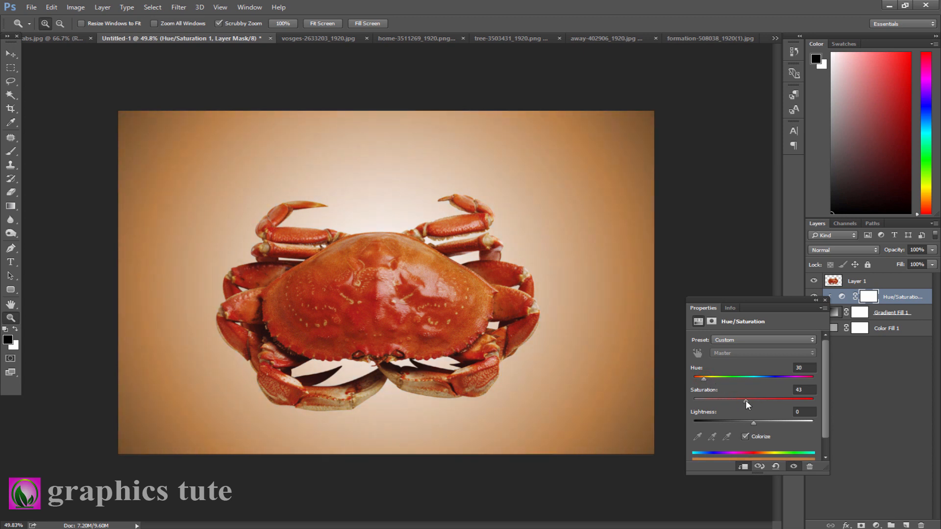
left_click_drag(745, 401, 709, 381)
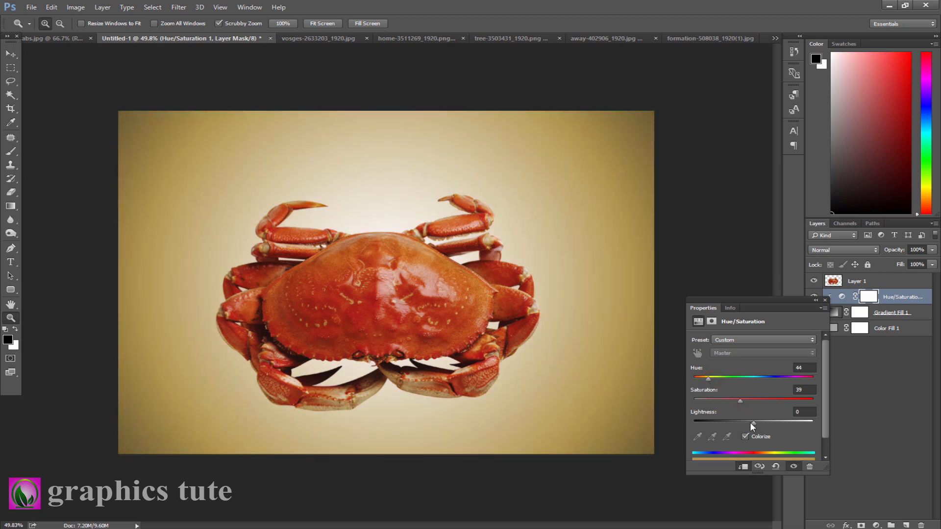
left_click_drag(749, 422, 745, 420)
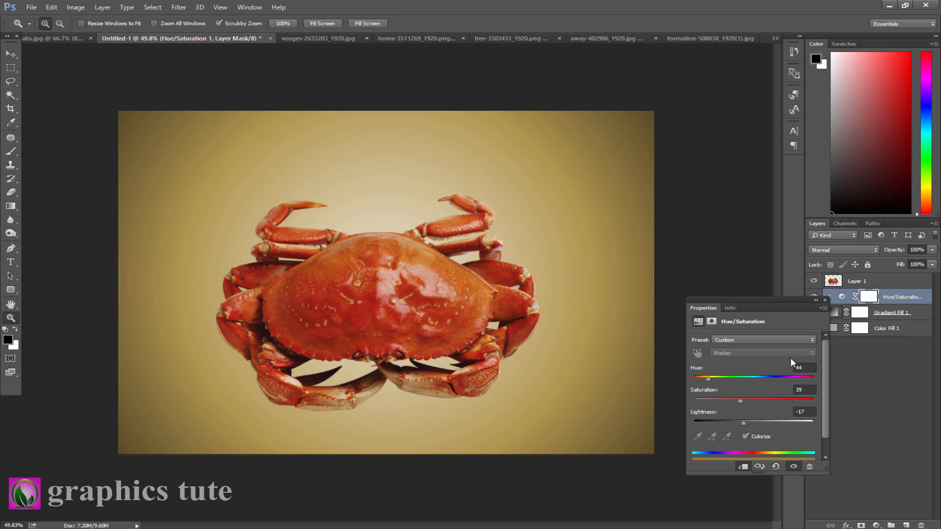
left_click(817, 300)
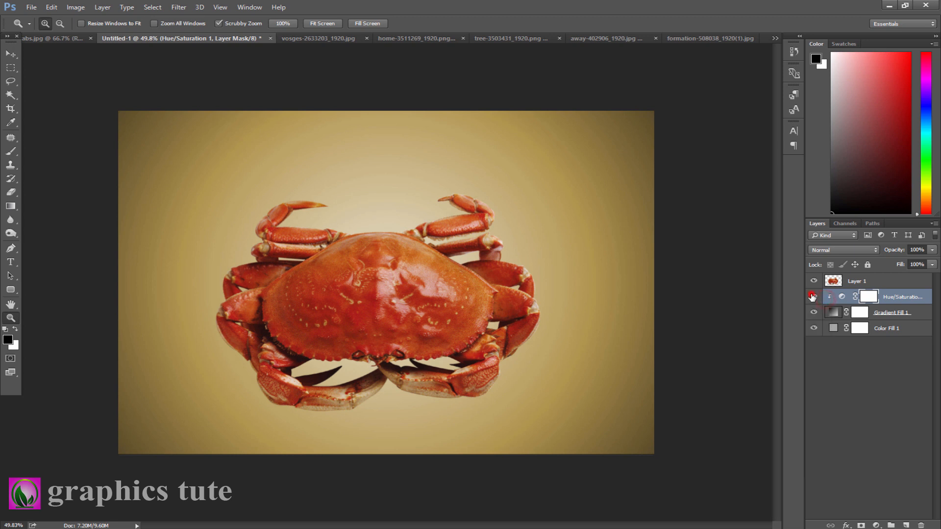
- Toggle the Hue/Saturation layer's visibility off and back on to compare
left_click(812, 297)
left_click(812, 297)
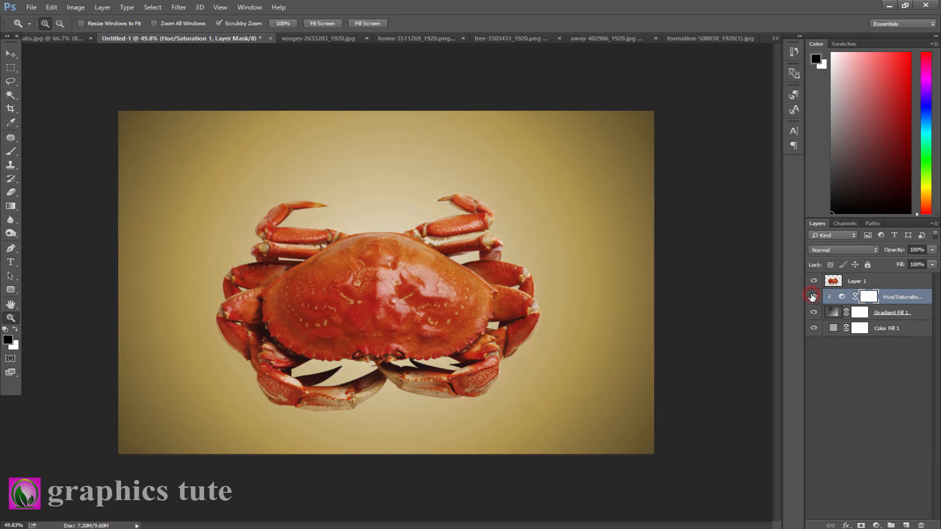
- Move the crab layer slightly and scale it a little smaller, then commit the transform
left_click(848, 282)
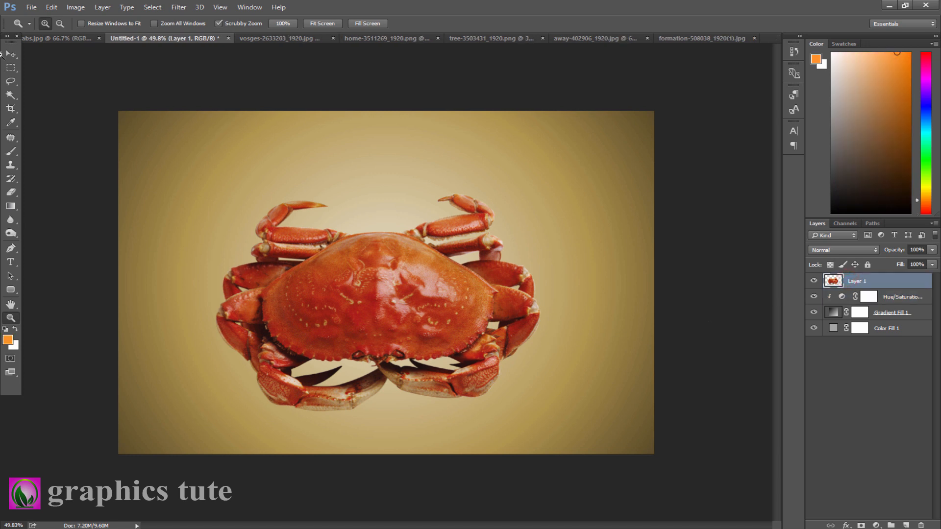
key("v")
left_click_drag(452, 314, 461, 316)
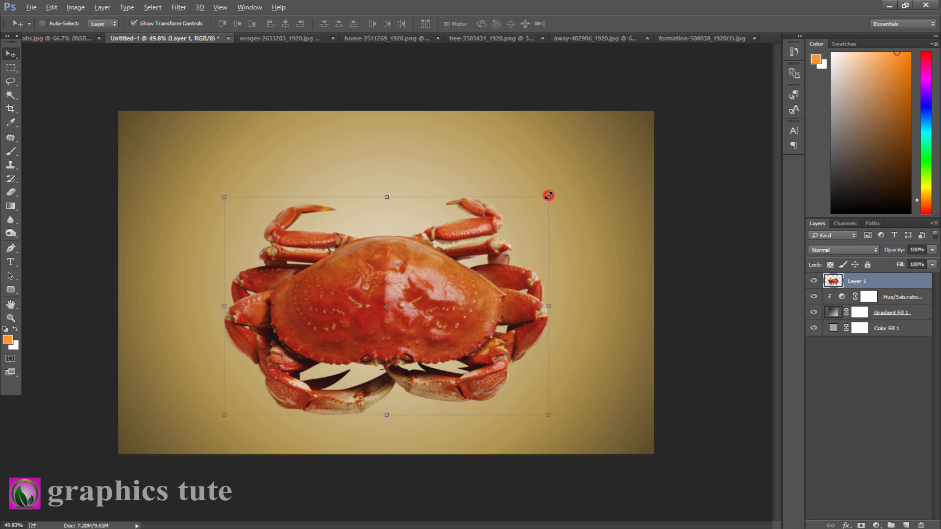
left_click_drag(547, 194, 539, 202)
left_click(509, 25)
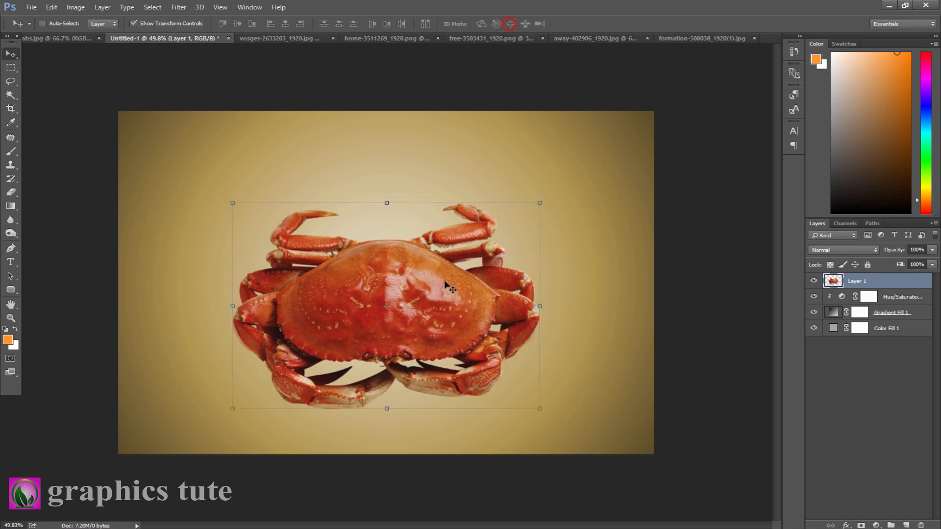
- On a new layer above the Hue/Saturation layer, paint black shadow strokes with a 45 px brush beneath the crab's legs
left_click(888, 297)
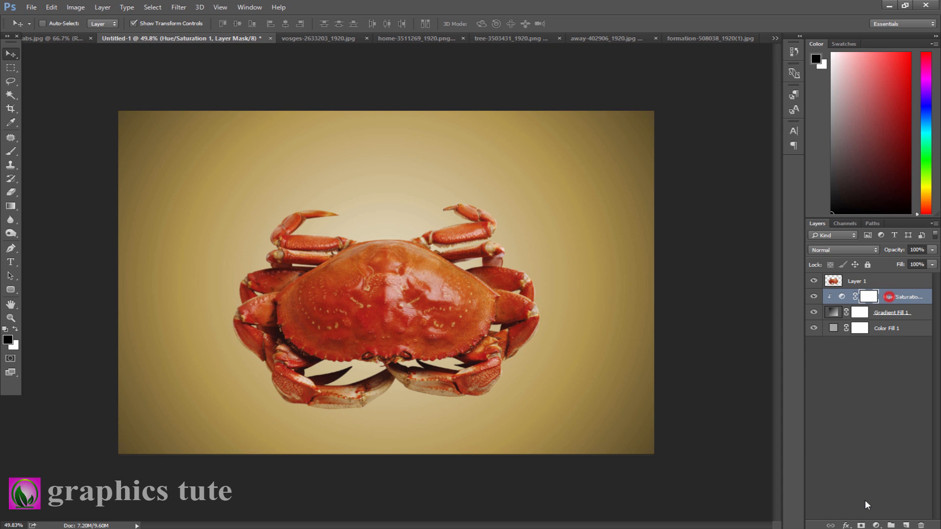
left_click(906, 526)
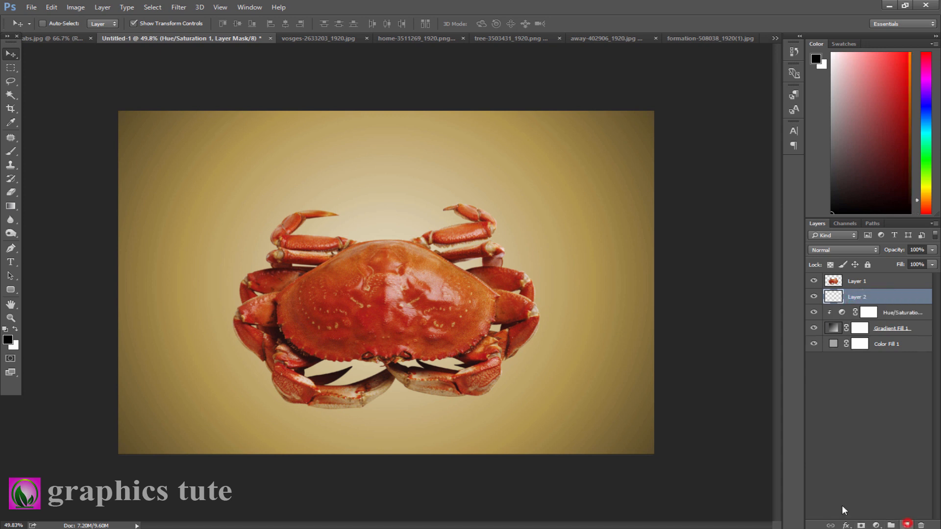
left_click(11, 151)
left_click(5, 328)
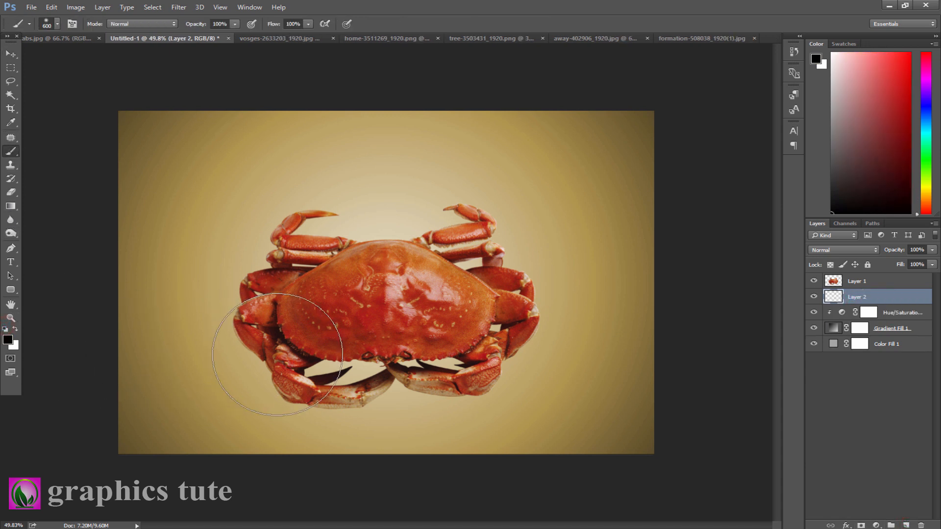
key("bracketleft")
key("bracketleft")
key("bracketleft")
key("bracketleft")
key("bracketleft")
key("bracketleft")
key("bracketleft")
key("bracketleft")
key("bracketleft")
key("bracketleft")
key("bracketleft")
key("bracketleft")
key("bracketleft")
left_click(282, 391)
left_click_drag(288, 395, 300, 399)
mouse_move(380, 393)
left_mouse_down()
mouse_move(403, 381)
mouse_move(487, 391)
left_mouse_up()
key("XF86AudioLowerVolume")
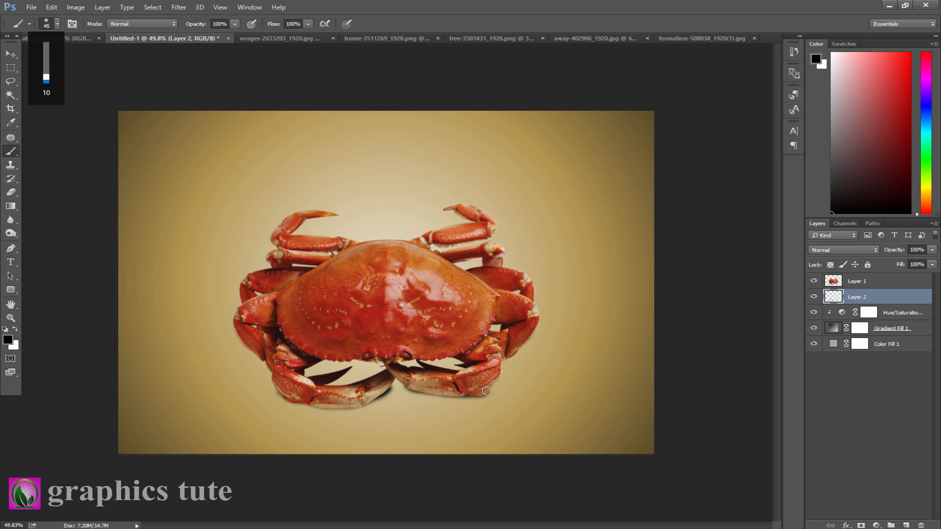
left_click_drag(490, 386, 495, 384)
left_click_drag(276, 379, 286, 395)
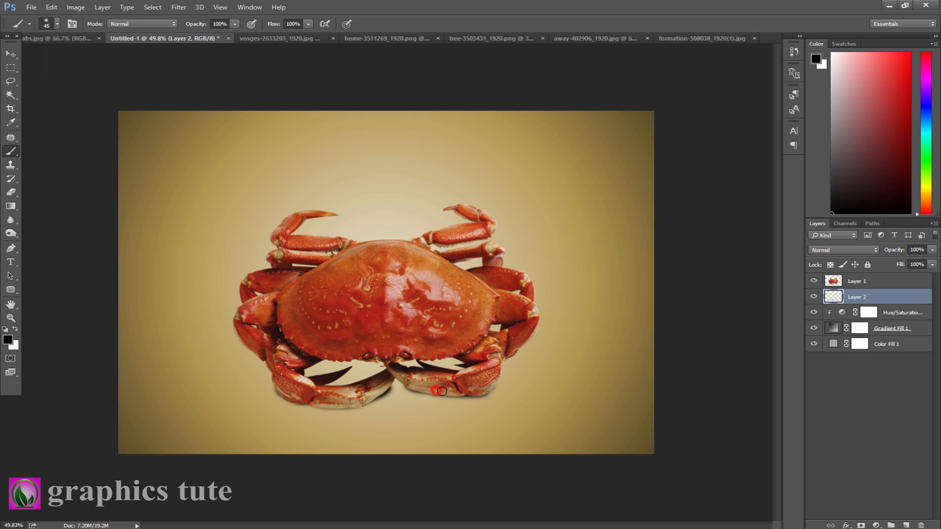
left_click_drag(469, 392, 461, 392)
- Lower the shadow layer's opacity to 79% and add a small stroke under the crab's body
left_click_drag(900, 254, 885, 255)
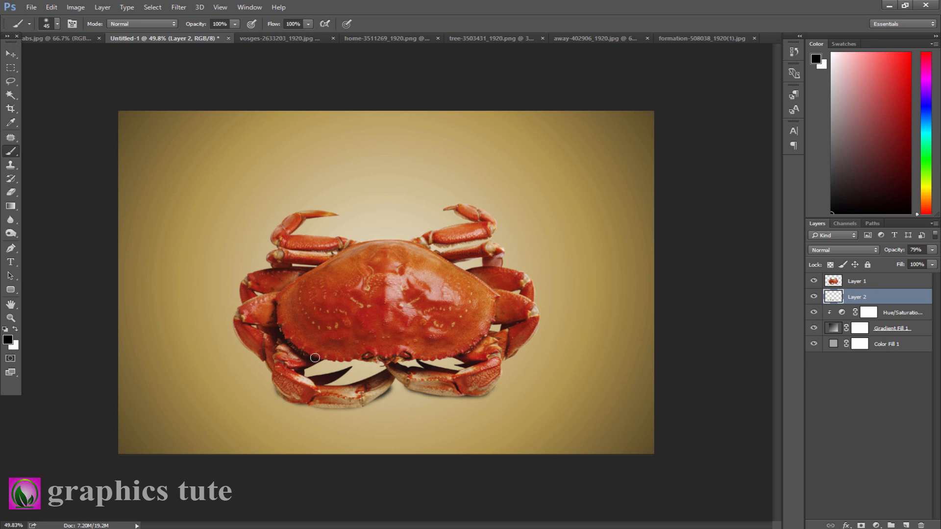
left_click_drag(325, 356, 334, 356)
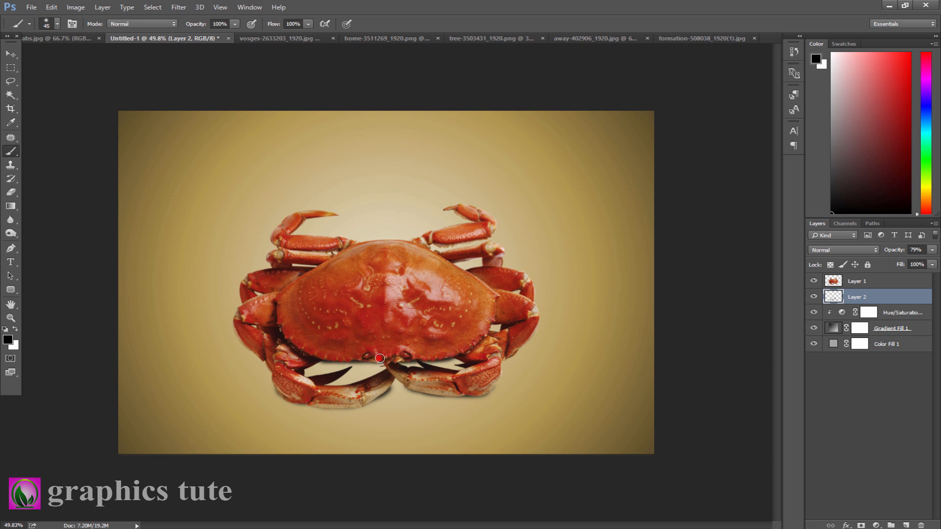
- Toggle the shadow layer's visibility off and back on to compare
left_click(814, 296)
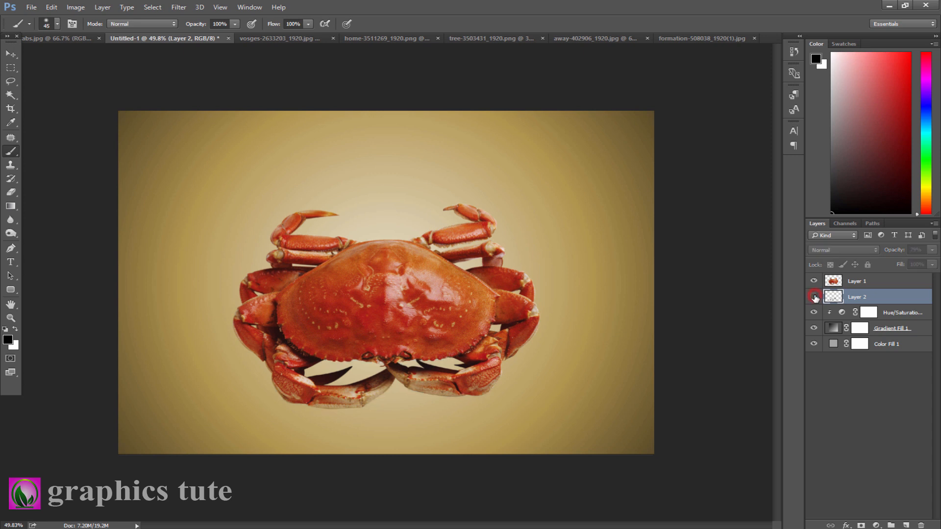
left_click(814, 297)
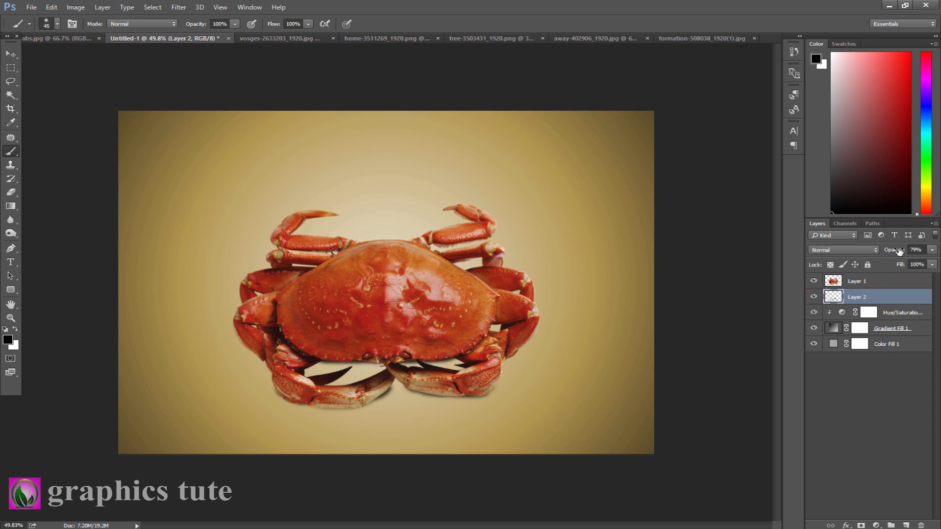
left_click_drag(898, 250, 888, 251)
- Duplicate the crab layer and fill the copy's crab shape with black, then deselect
left_click(873, 282)
key("ctrl+j")
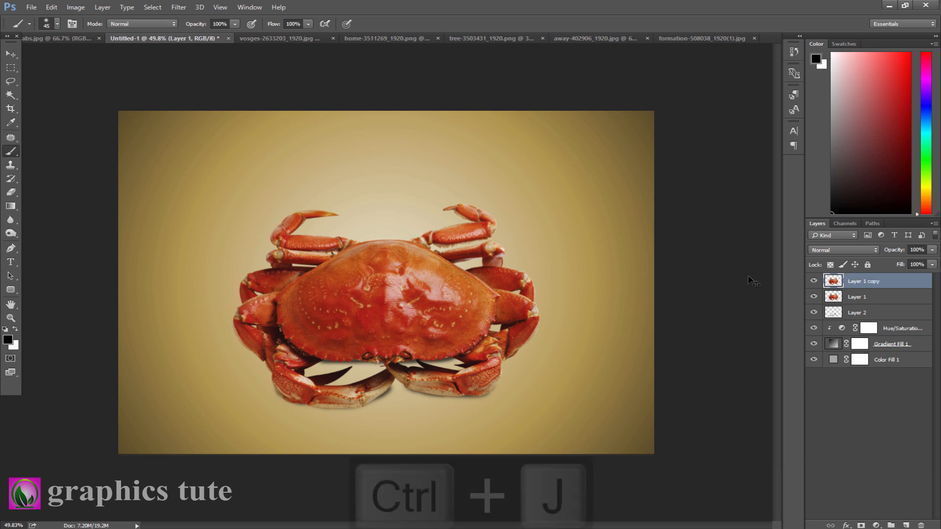
left_click(834, 298)
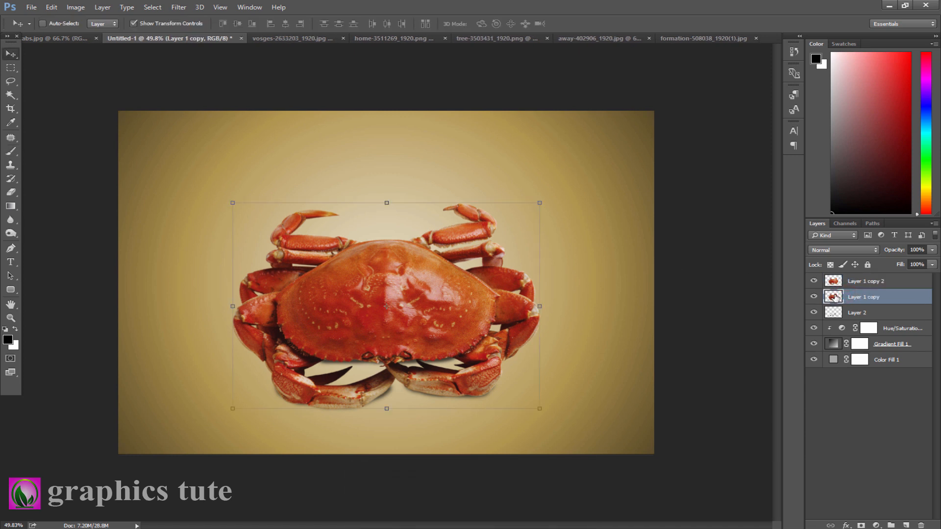
left_click(834, 298, "ctrl")
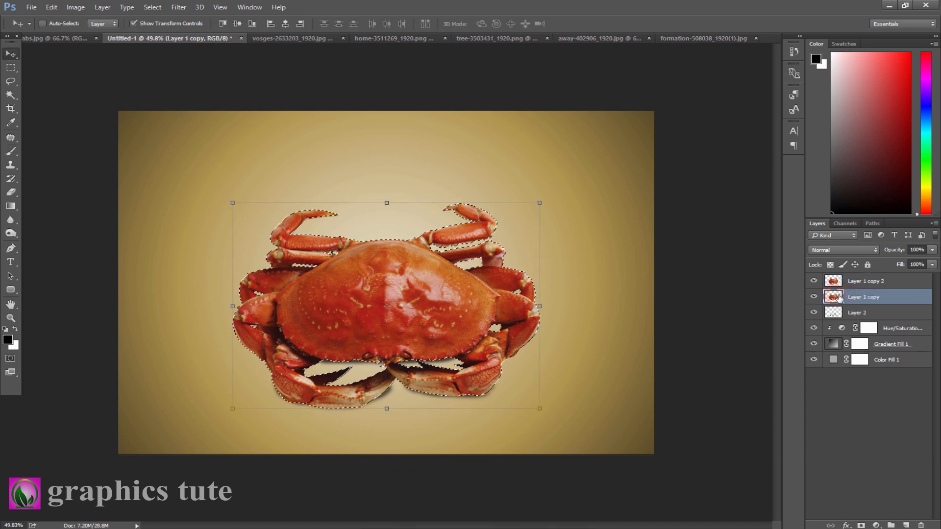
key("alt+BackSpace")
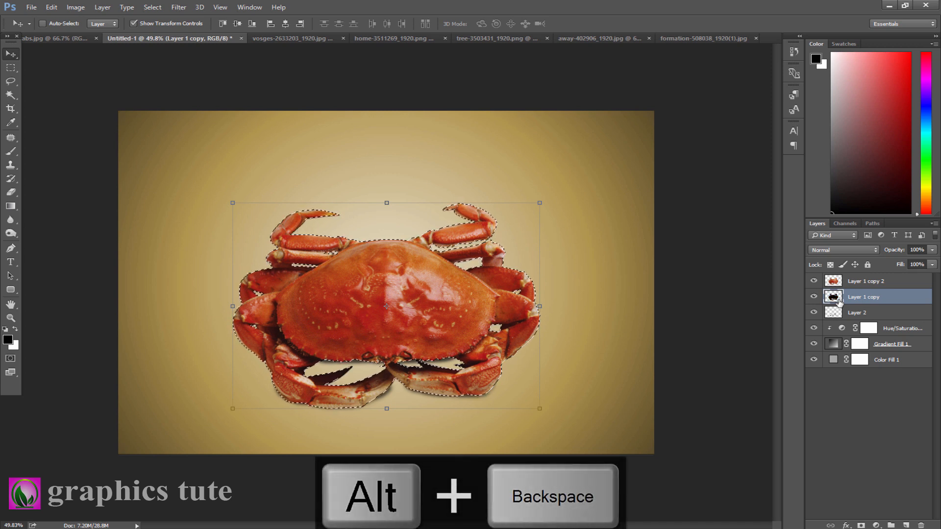
key("ctrl+d")
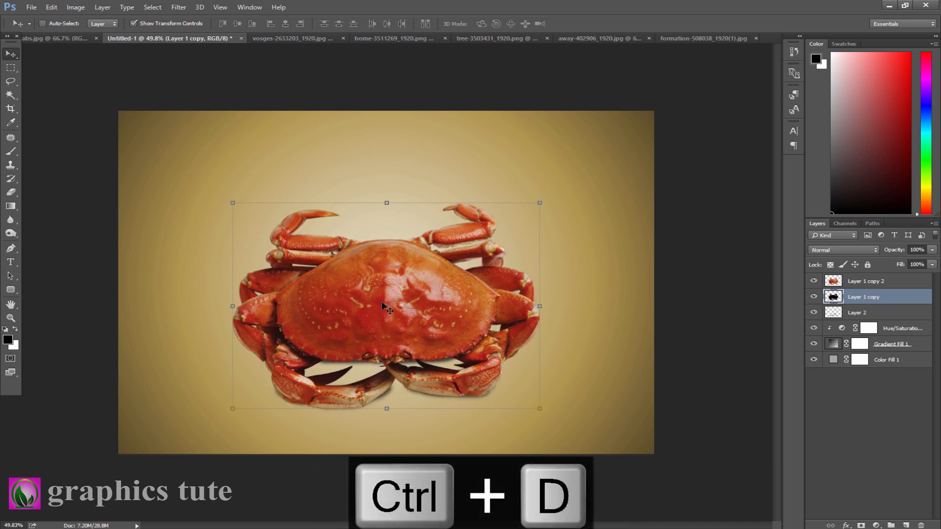
- Flip the black crab copy vertically with Free Transform and position it beneath the crab as a reflected shadow
key("ctrl+t")
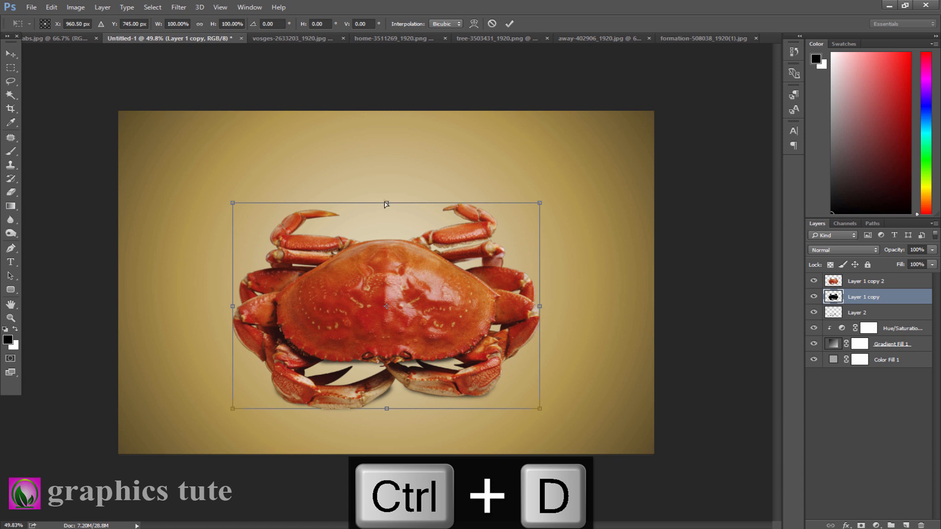
left_click_drag(387, 209, 384, 476)
mouse_move(383, 528)
left_mouse_down()
mouse_move(392, 528)
mouse_move(384, 528)
left_mouse_up()
left_click_drag(466, 427, 463, 343)
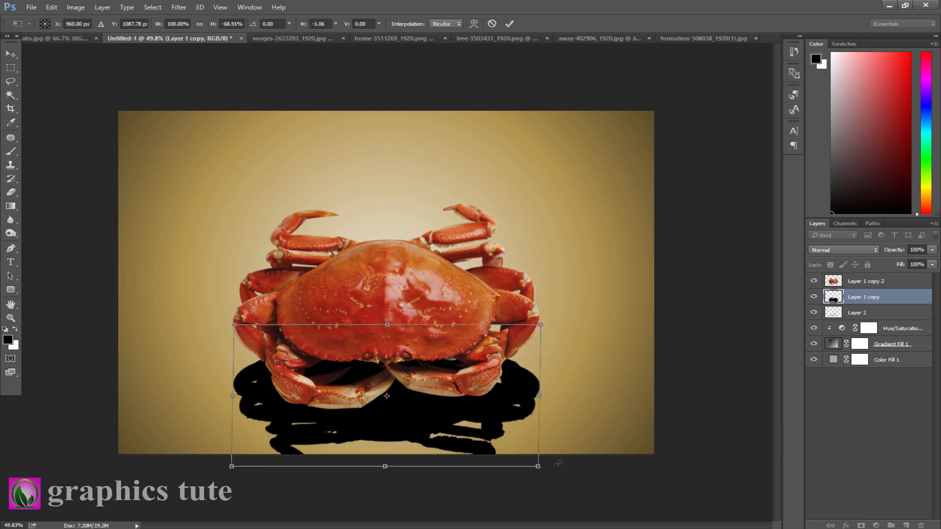
left_click_drag(539, 469, 544, 473)
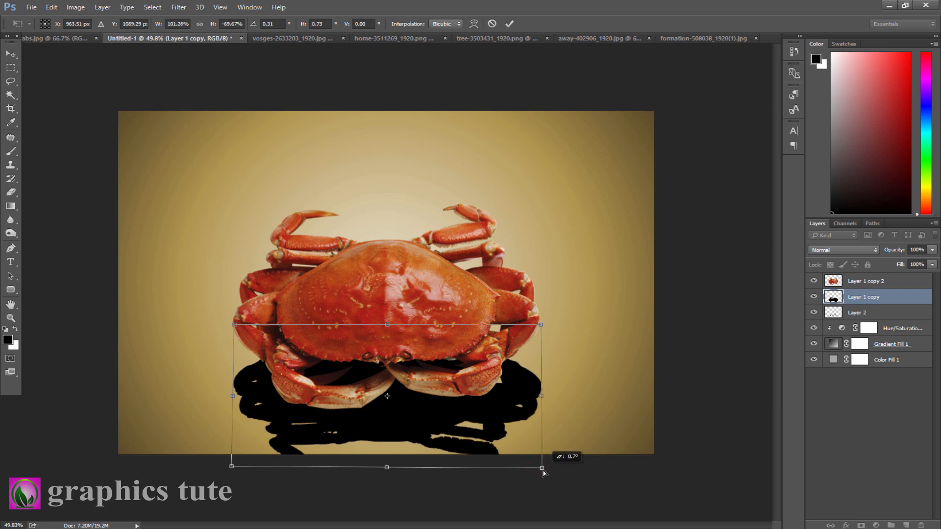
left_click(510, 23)
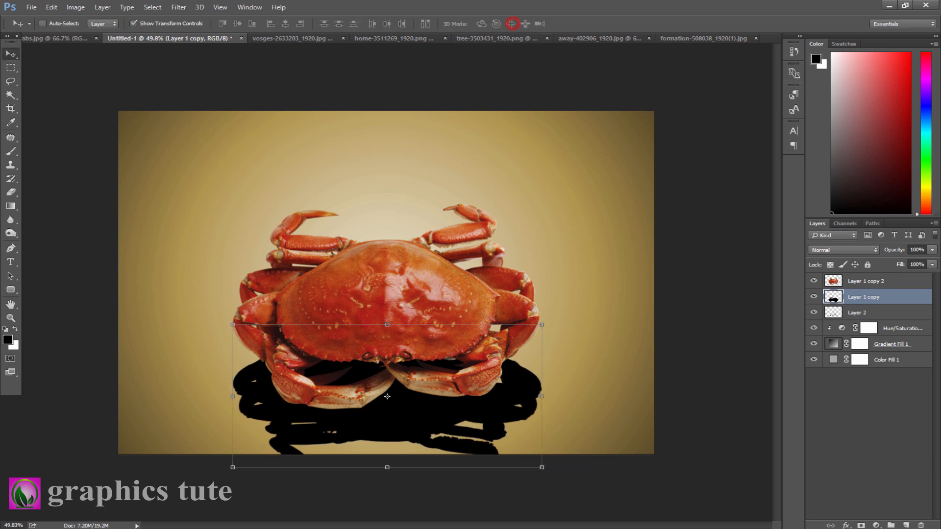
- Set the reflected shadow layer's opacity to 13% and add a layer mask to it
left_click_drag(897, 251, 844, 252)
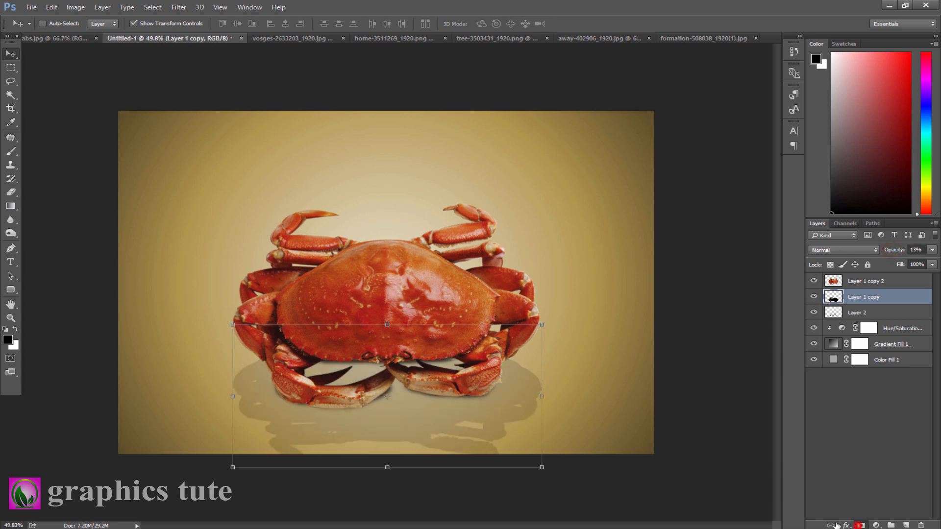
left_click(861, 525)
- Paint along the bottom of the shadow's mask with a 250 px brush to fade it out
left_click(11, 152)
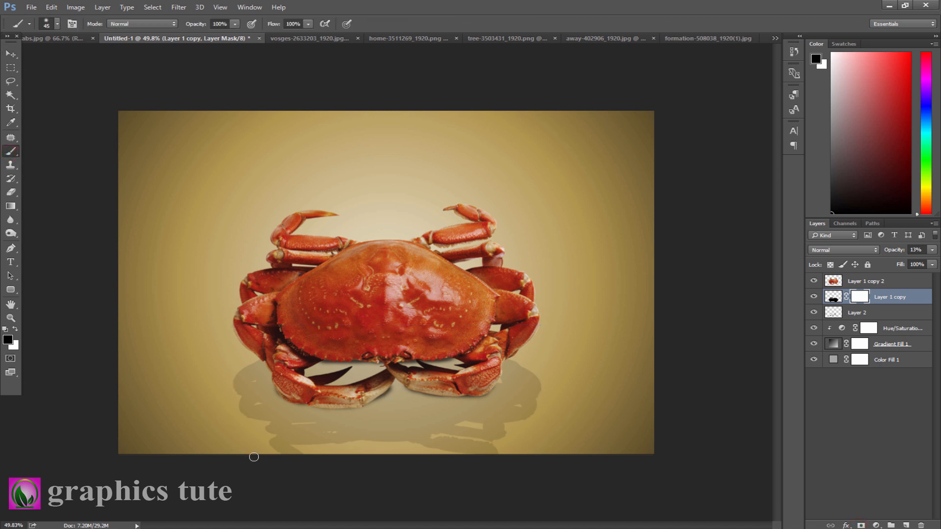
key("bracketright")
key("bracketright")
key("bracketright")
key("bracketright")
key("bracketright")
key("bracketright")
key("bracketright")
key("bracketright")
key("bracketright")
key("bracketright")
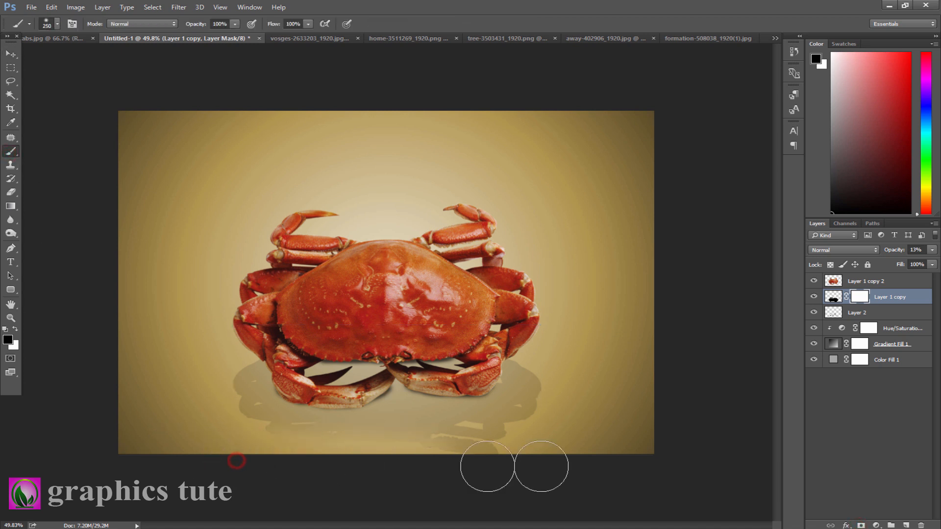
mouse_move(532, 446)
left_mouse_down()
mouse_move(446, 437)
mouse_move(178, 441)
left_mouse_up()
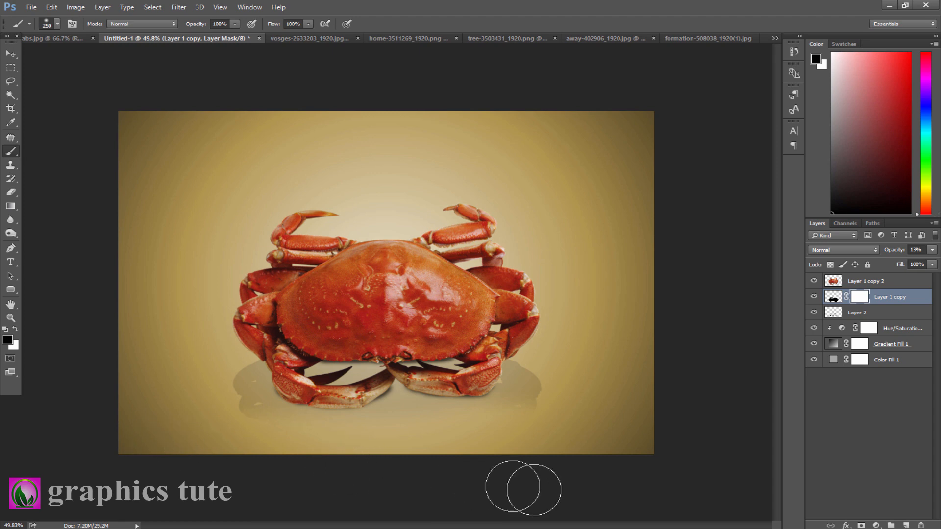
- Select the crab's shell on the top crab layer with the Quick Selection tool and copy it to a new layer
left_click(861, 280)
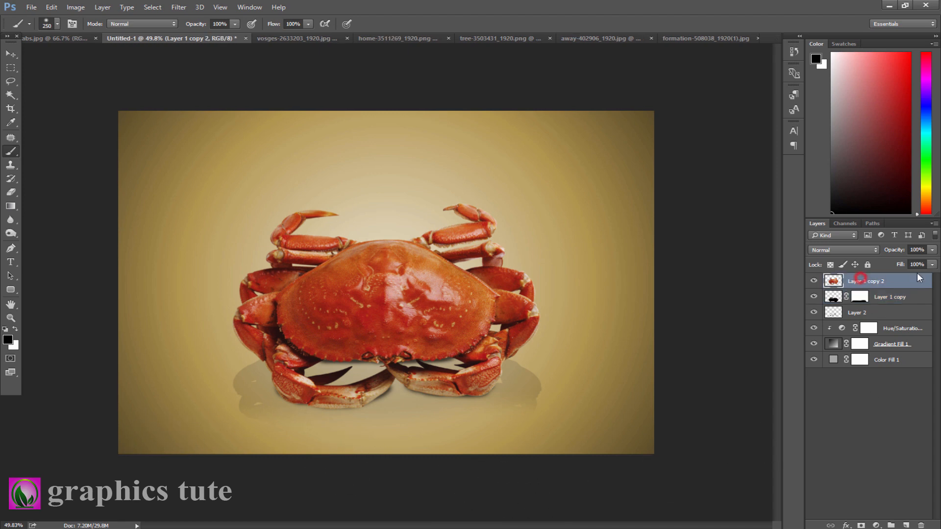
key("z")
left_click_drag(362, 271, 395, 292)
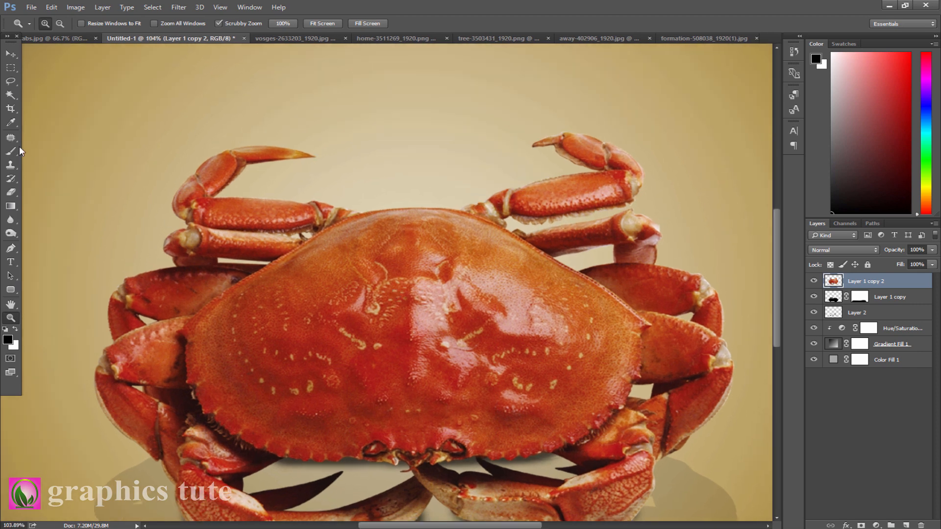
left_click_drag(10, 94, 46, 96)
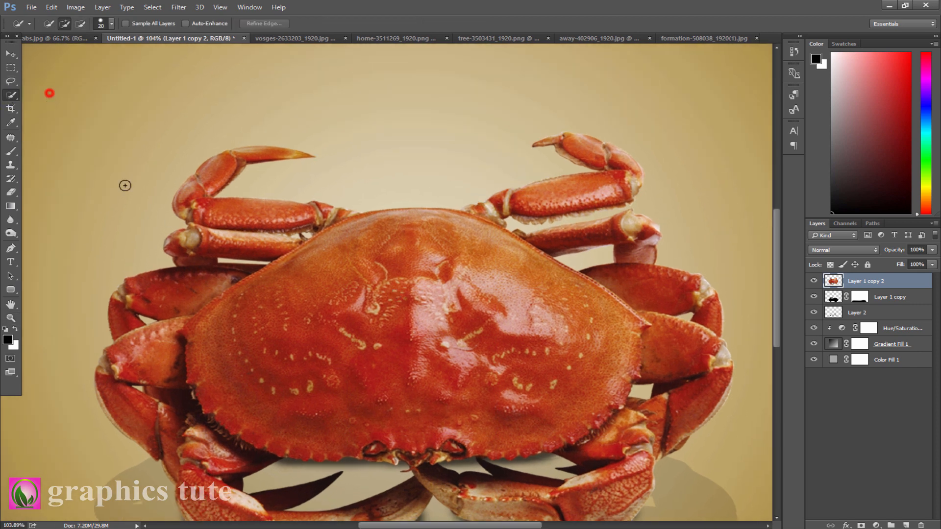
mouse_move(294, 324)
left_mouse_down()
mouse_move(431, 340)
mouse_move(367, 284)
mouse_move(571, 341)
mouse_move(535, 341)
mouse_move(392, 419)
left_mouse_up()
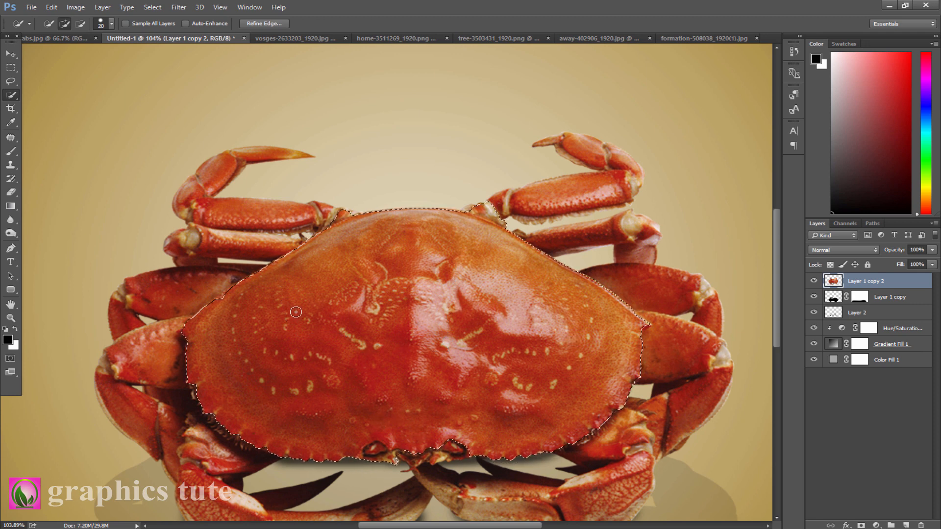
key("alt")
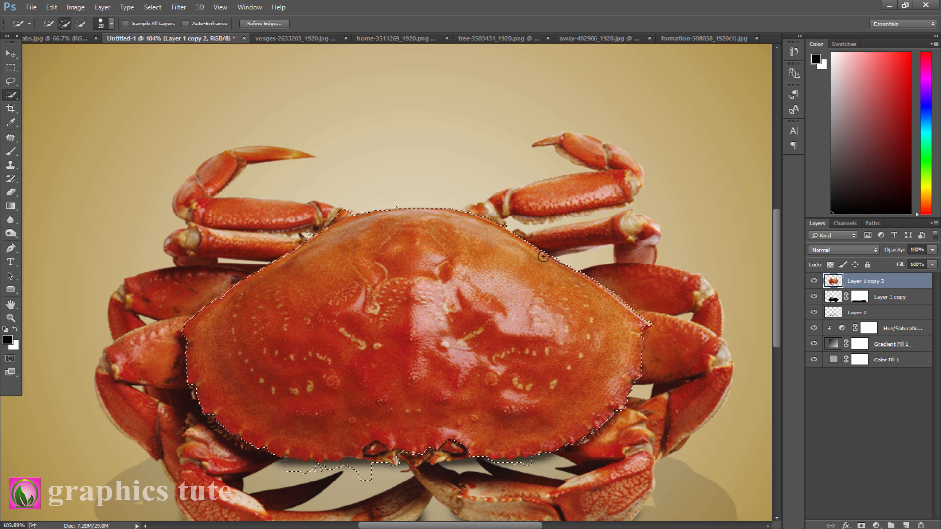
key("alt")
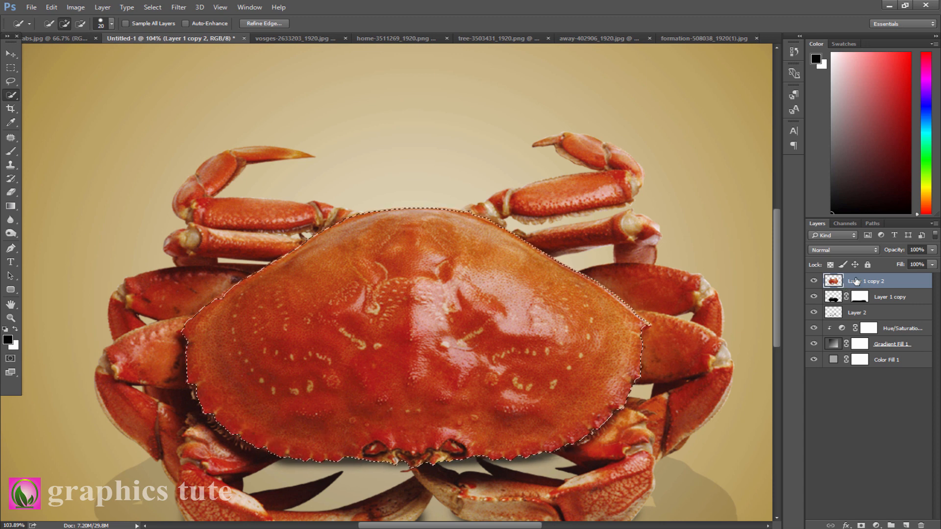
key("ctrl+j")
- In the landscape photo, unlock the background layer and select the grassy meadow with the Quick Selection tool
left_click(10, 318)
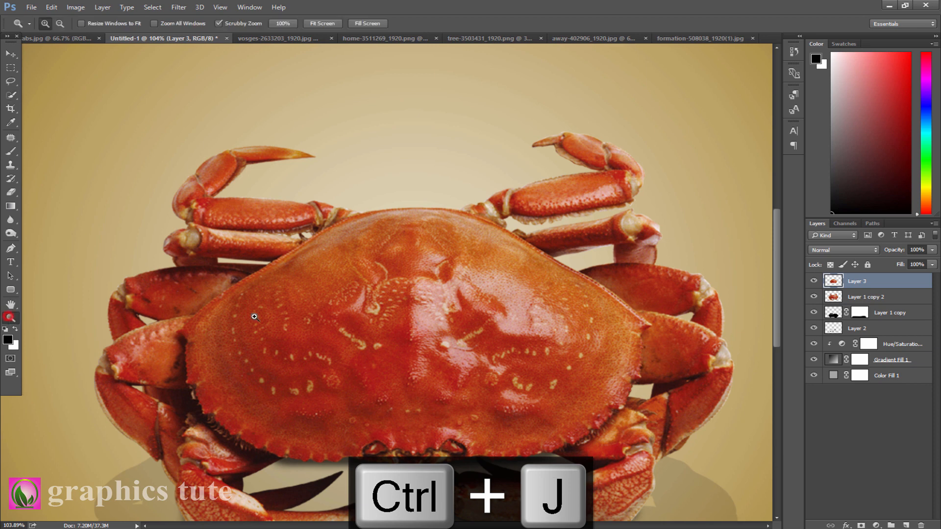
left_click_drag(365, 315, 322, 313)
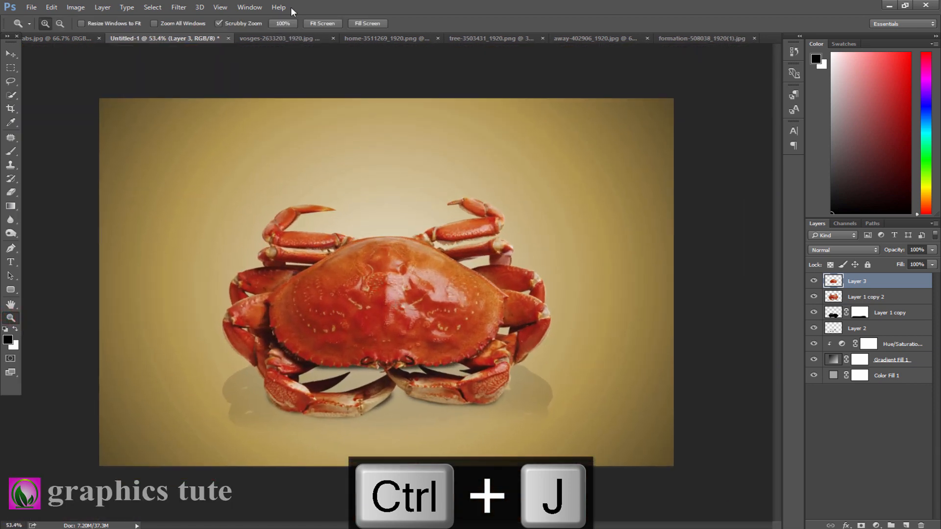
left_click(271, 39)
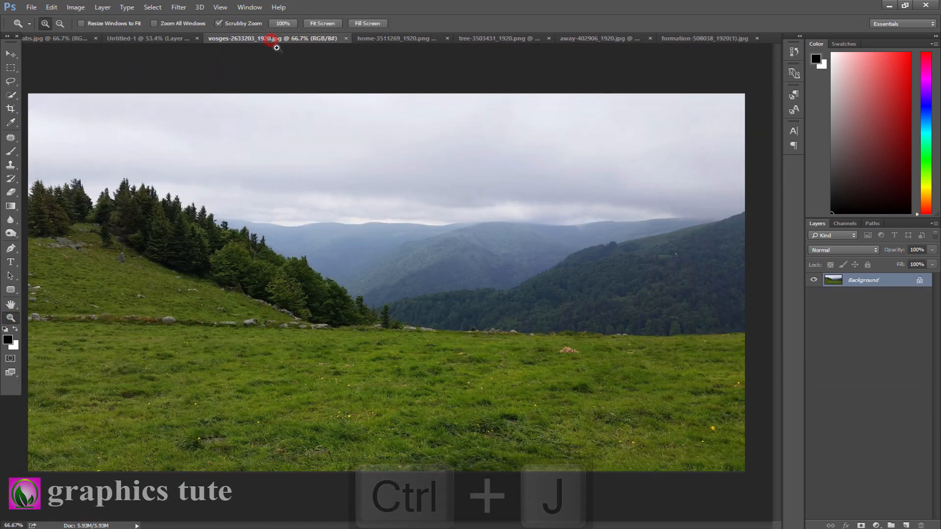
left_click(920, 281)
left_click(11, 94)
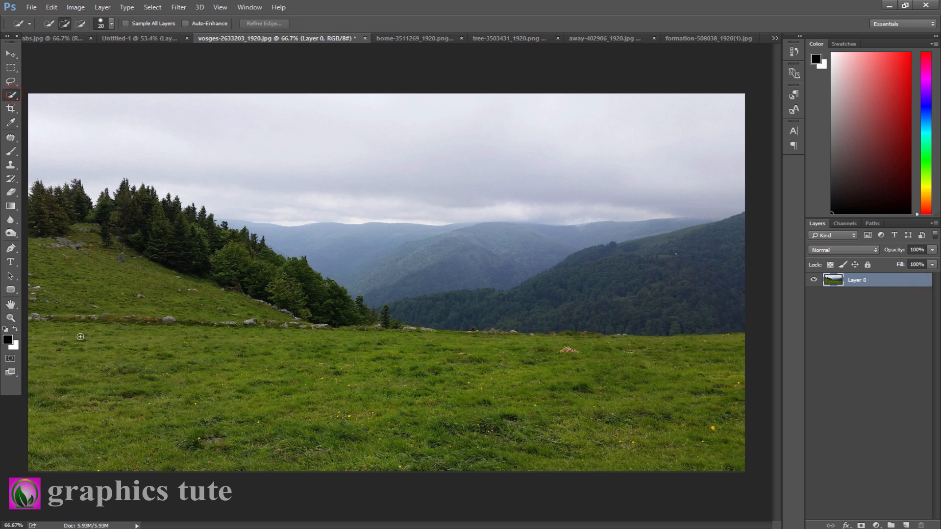
mouse_move(740, 467)
left_mouse_down()
mouse_move(550, 390)
mouse_move(59, 372)
left_mouse_up()
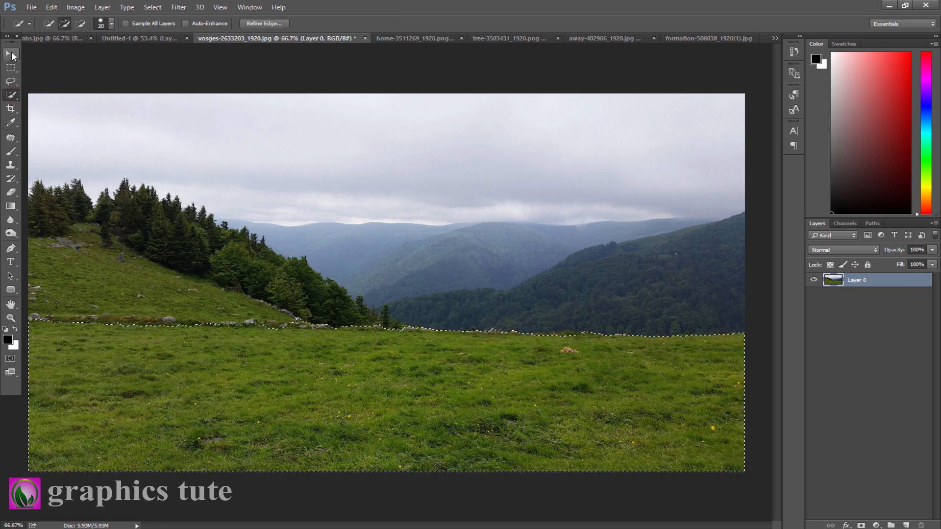
- Move the selected grass into the crab composition as a new layer
left_click(11, 53)
mouse_move(275, 364)
left_mouse_down()
mouse_move(151, 34)
mouse_move(144, 51)
mouse_move(148, 34)
mouse_move(207, 39)
left_mouse_up()
left_click(164, 37)
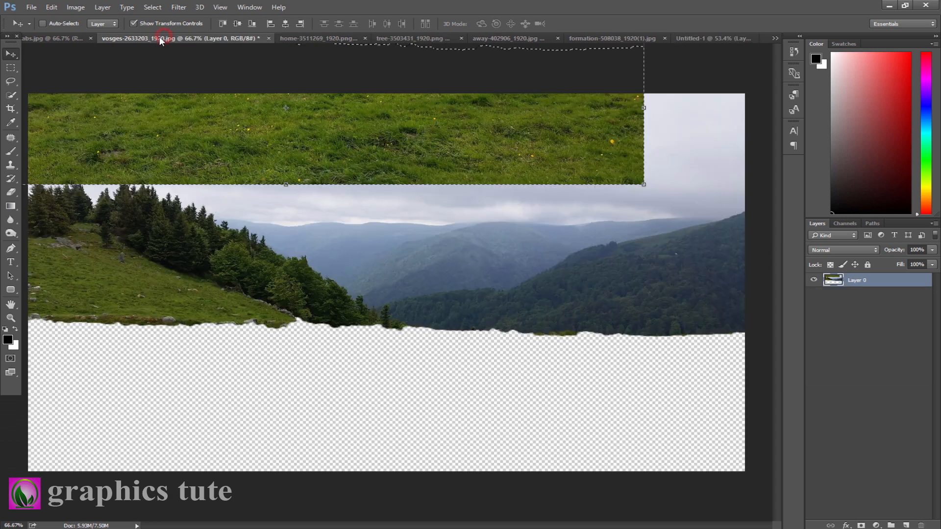
left_click(59, 41)
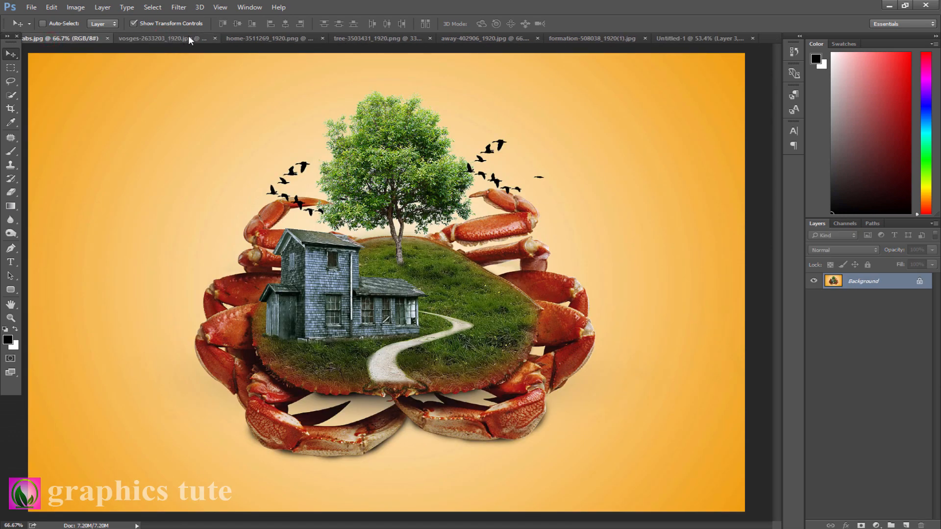
left_click(172, 37)
left_click_drag(258, 136, 448, 291)
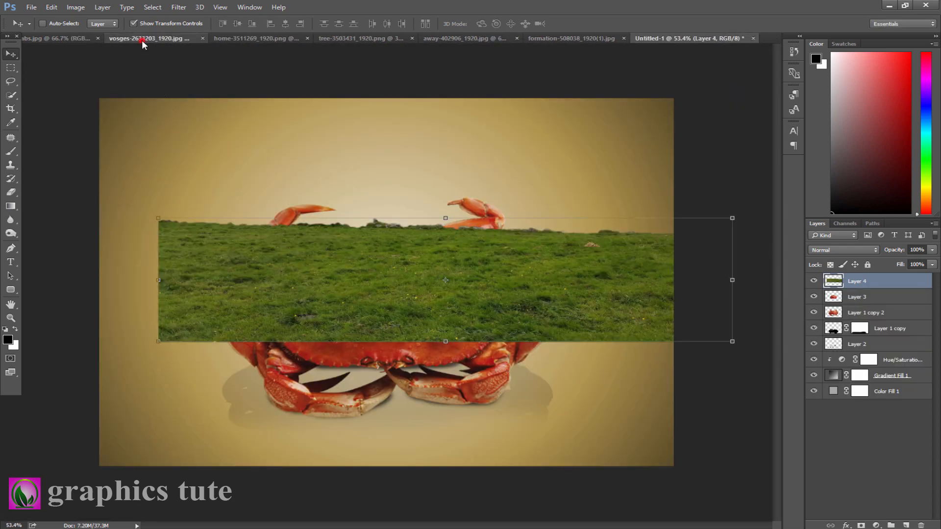
- Close the landscape photo without saving changes
left_click(142, 40)
left_click(269, 38)
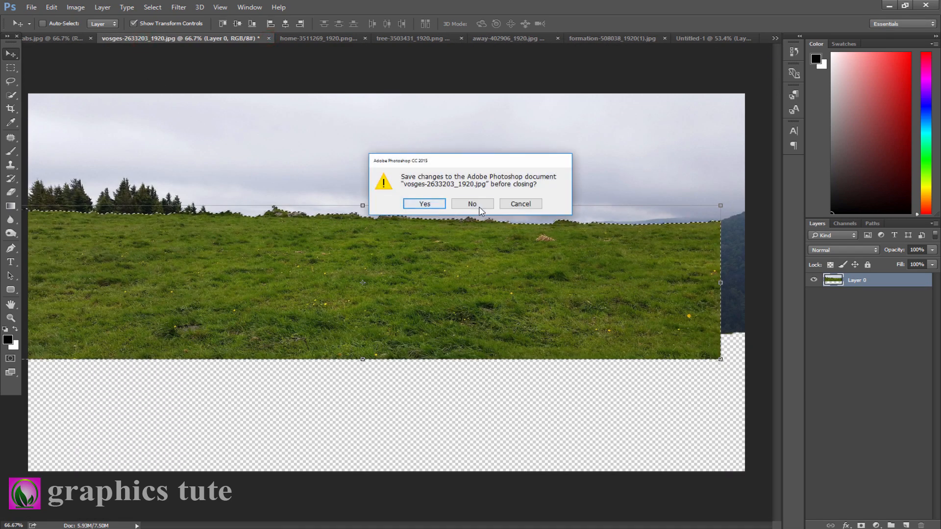
left_click(480, 208)
- Scale and position the grass over the crab's shell, then clip it to the shell layer
left_click_drag(413, 291, 482, 304)
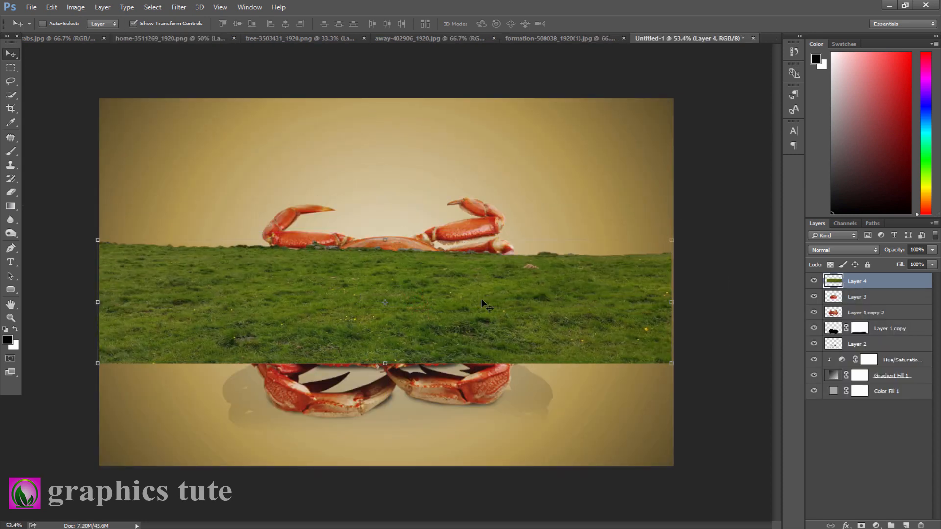
left_click_drag(673, 241, 635, 249)
left_click_drag(387, 234, 387, 208)
left_click_drag(384, 355, 381, 360)
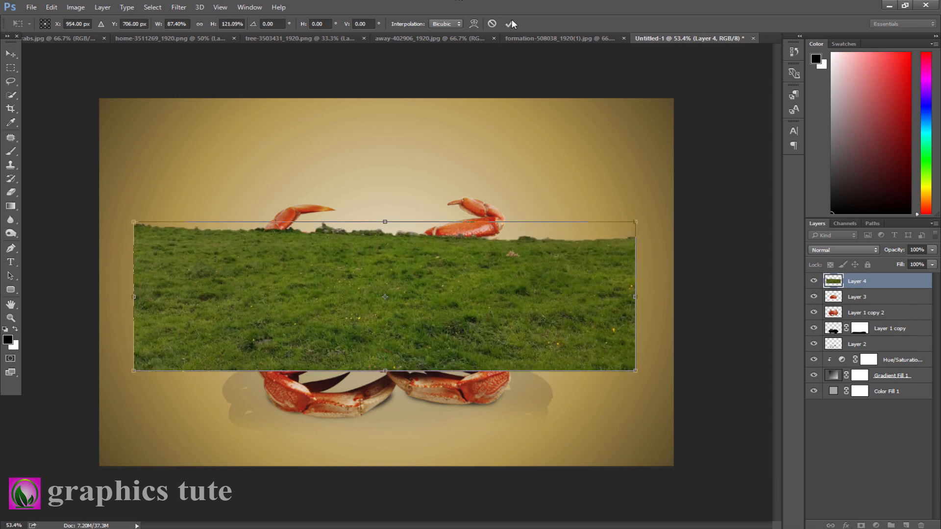
left_click(510, 23)
right_click(882, 284)
left_click(784, 243)
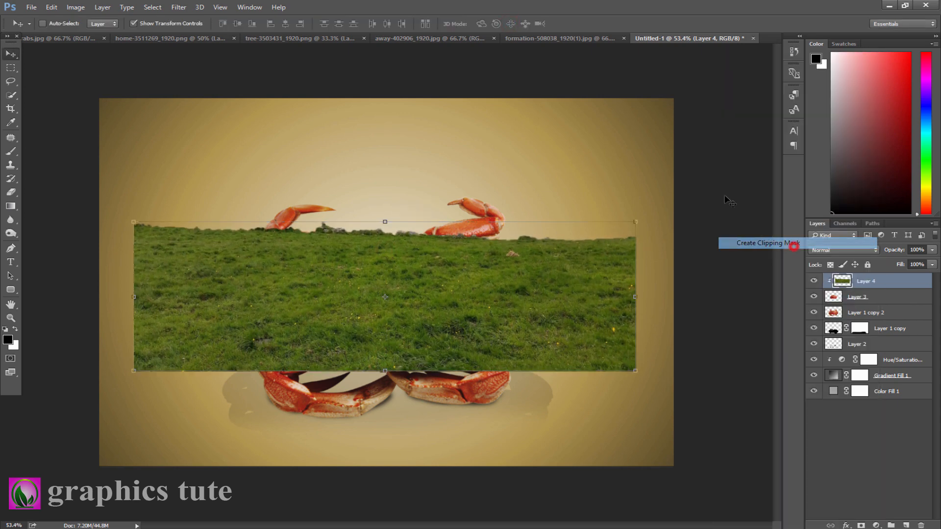
- Add a layer mask to the grass layer
left_click(11, 318)
left_click_drag(407, 318, 420, 333)
left_click(861, 525)
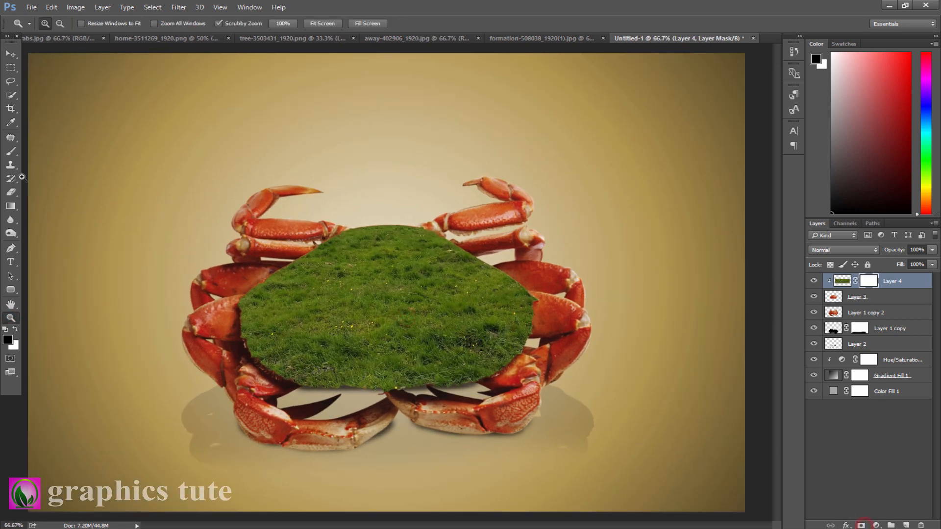
- Paint black along the grass mask's edges with a 70 px brush at 42% opacity to soften them
left_click(11, 151)
left_click_drag(193, 27, 154, 29)
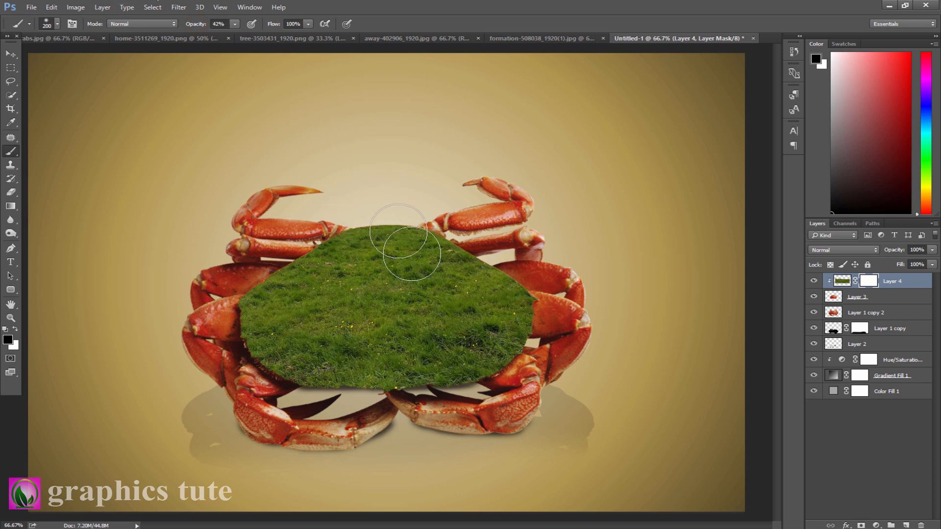
key("bracketleft")
key("bracketleft")
key("bracketleft")
key("bracketleft")
key("bracketleft")
key("bracketleft")
key("bracketleft")
key("bracketleft")
mouse_move(370, 219)
left_mouse_down()
mouse_move(446, 229)
mouse_move(502, 266)
left_mouse_up()
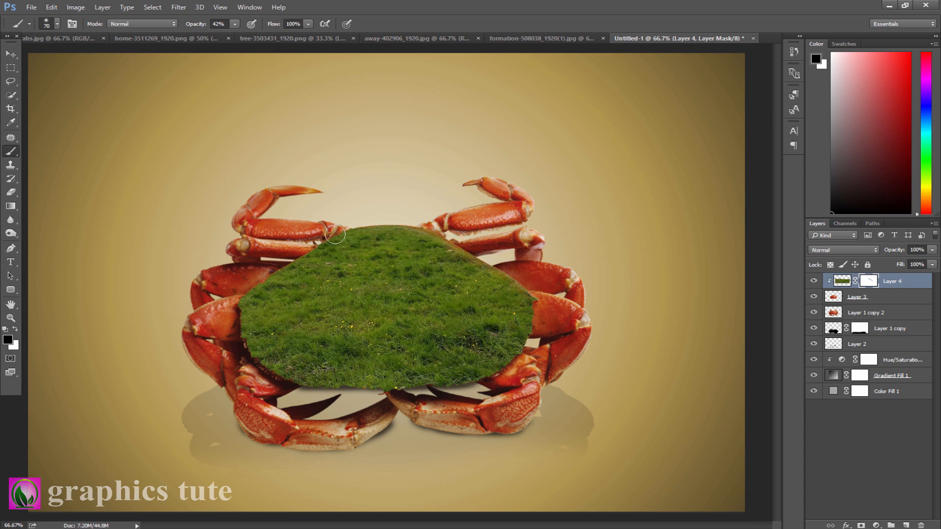
mouse_move(335, 234)
left_mouse_down()
mouse_move(330, 227)
mouse_move(343, 222)
mouse_move(320, 235)
left_mouse_up()
left_click_drag(229, 304, 233, 282)
mouse_move(235, 340)
left_mouse_down()
mouse_move(231, 320)
mouse_move(248, 356)
left_mouse_up()
left_click_drag(329, 397, 483, 386)
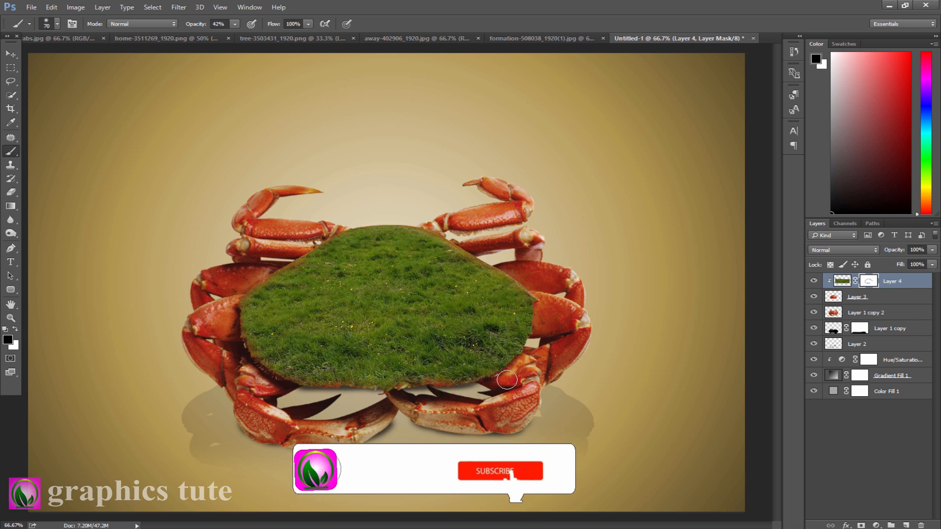
left_click_drag(543, 307, 503, 373)
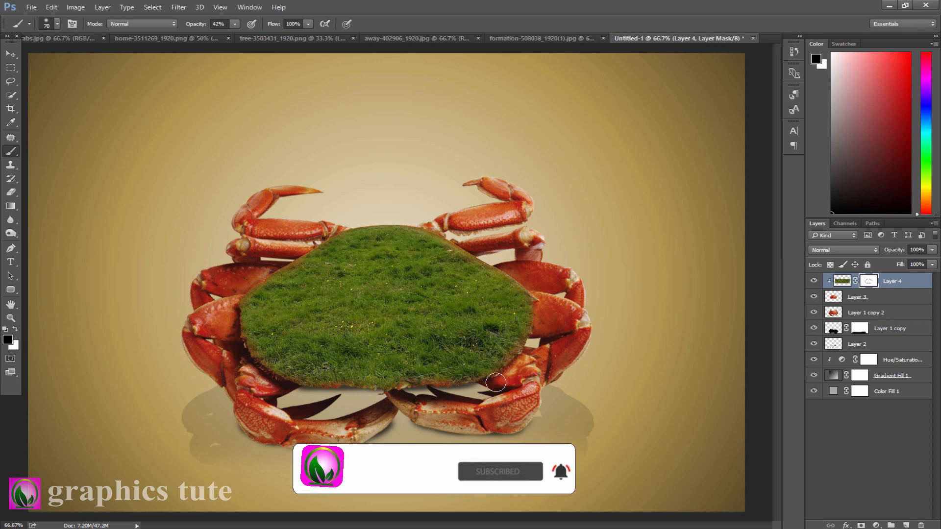
left_click(381, 214)
- On a new clipped layer above the grass, paint dark strokes with a 100 px brush and lower the layer's opacity
left_click(905, 526)
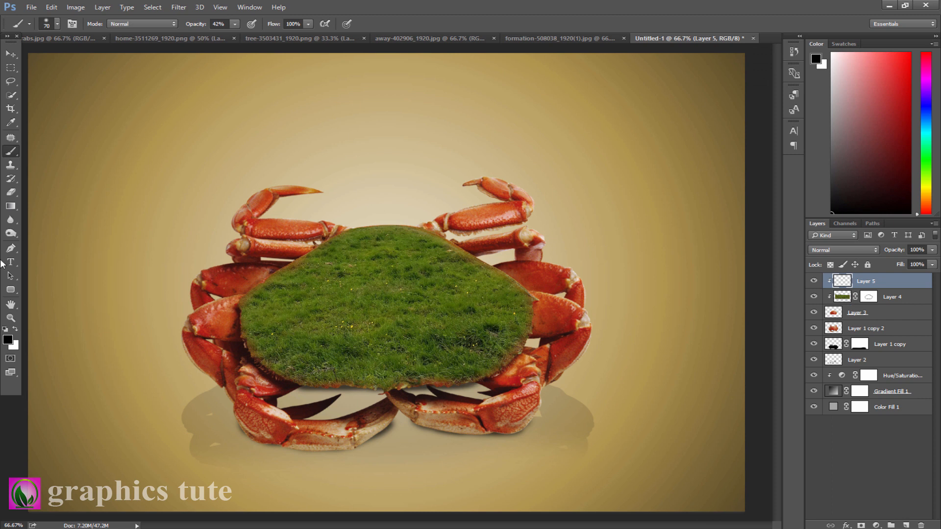
key("bracketright")
key("bracketright")
key("bracketright")
left_click(337, 211)
mouse_move(353, 220)
left_mouse_down()
mouse_move(440, 219)
mouse_move(483, 243)
mouse_move(547, 310)
left_mouse_up()
mouse_move(327, 233)
left_mouse_down()
mouse_move(270, 269)
mouse_move(230, 330)
mouse_move(263, 371)
mouse_move(304, 395)
mouse_move(459, 386)
mouse_move(520, 353)
mouse_move(535, 328)
mouse_move(531, 265)
mouse_move(503, 255)
left_mouse_up()
left_click_drag(887, 252, 853, 251)
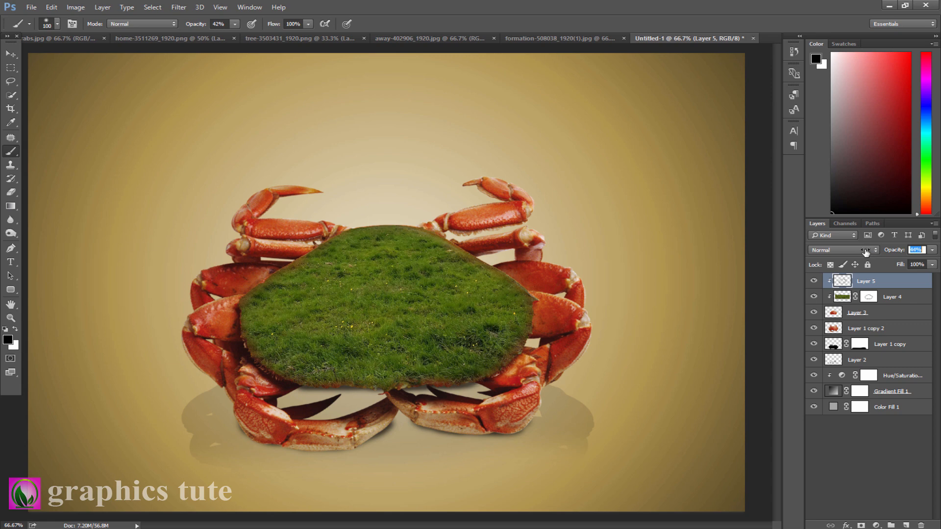
left_click_drag(859, 252, 856, 253)
- Drag the house cut-out from its document into the crab composition
left_click(172, 40)
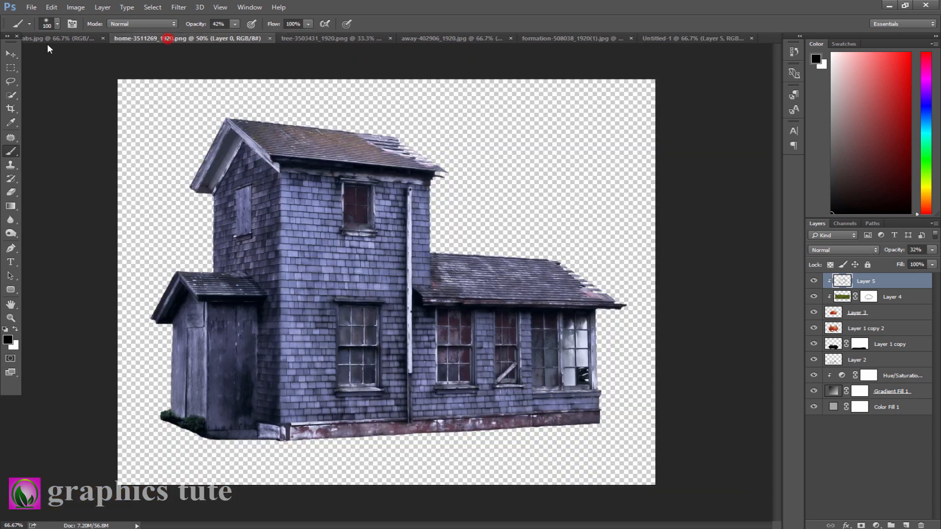
left_click(11, 53)
left_click_drag(241, 216, 425, 199)
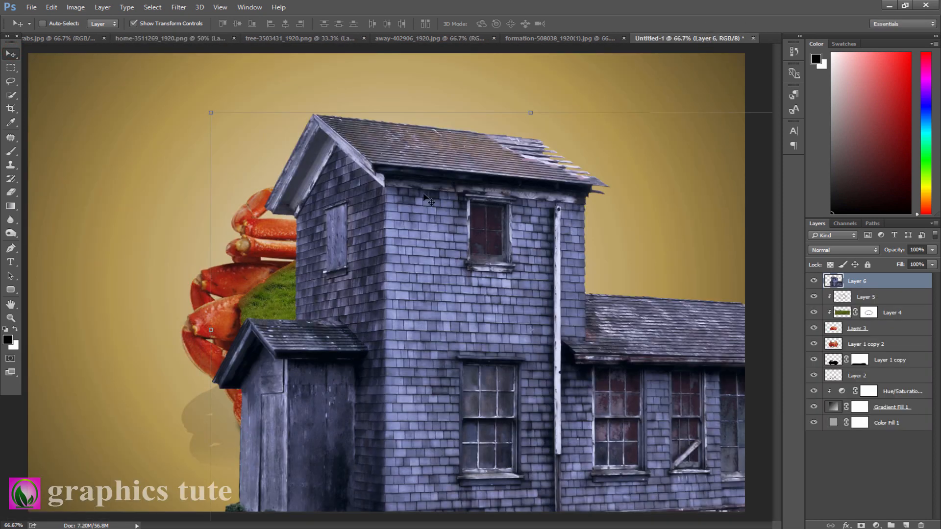
- Scale the house down and position it on the left side of the grassy island, then commit the transform
left_click_drag(214, 113, 315, 217)
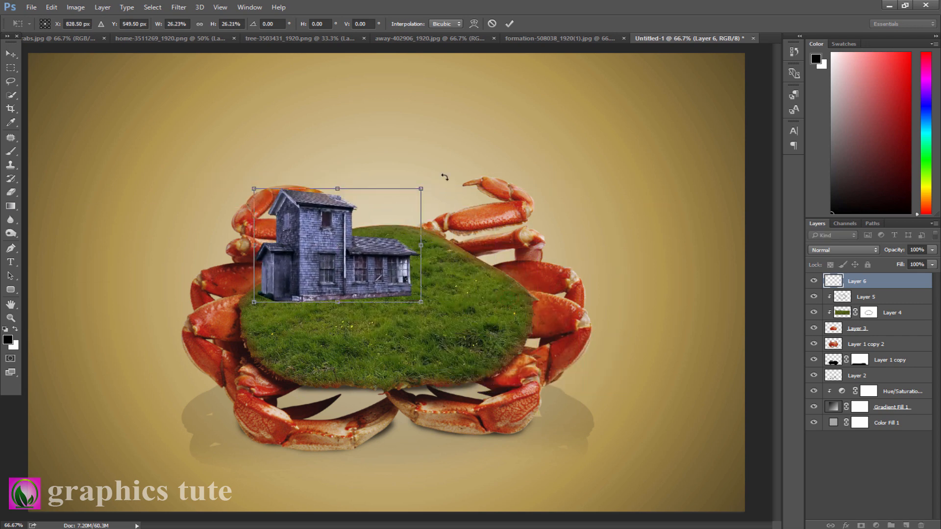
left_click_drag(420, 186, 409, 196)
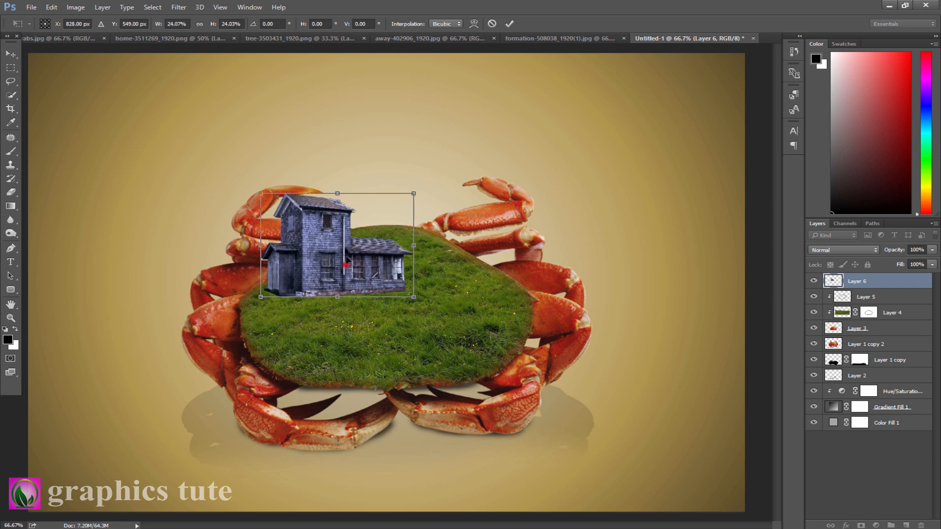
left_click_drag(347, 264, 342, 268)
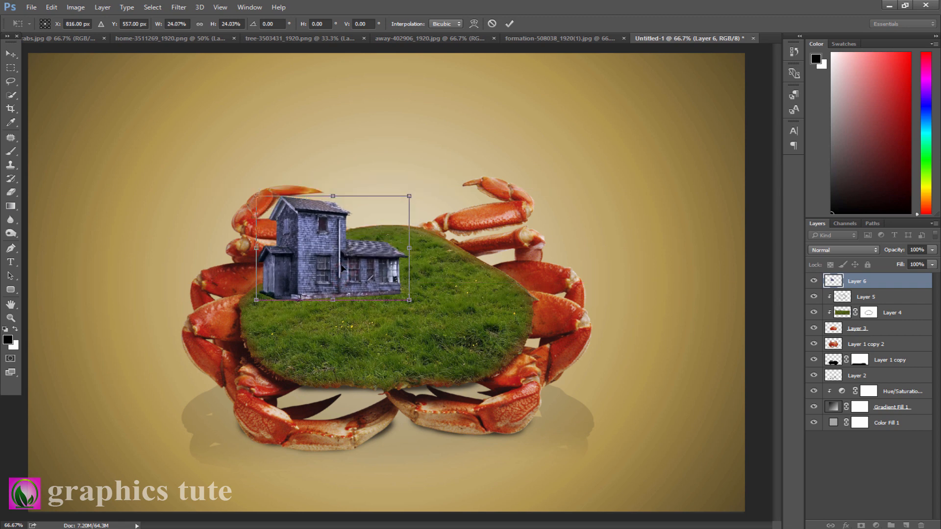
left_click(510, 24)
- Zoom in on the island and add a layer mask to the house layer
key("z")
left_click_drag(331, 322, 380, 337)
left_click(861, 525)
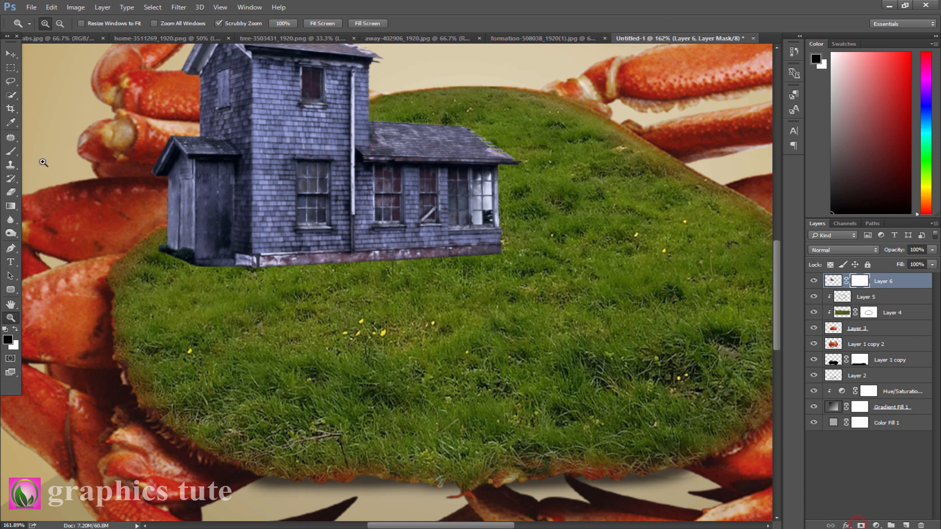
- Paint on the house mask along its base with a 15 px brush to blend it into the grass
left_click(12, 154)
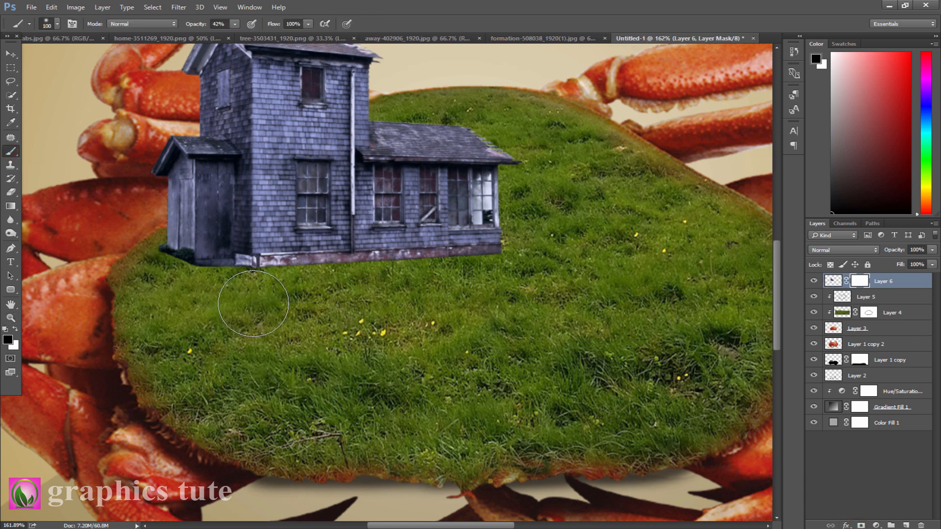
key("bracketleft")
key("bracketleft")
key("bracketleft")
key("bracketleft")
key("bracketleft")
key("bracketleft")
key("bracketleft")
mouse_move(179, 263)
left_mouse_down()
mouse_move(293, 269)
mouse_move(237, 265)
left_mouse_up()
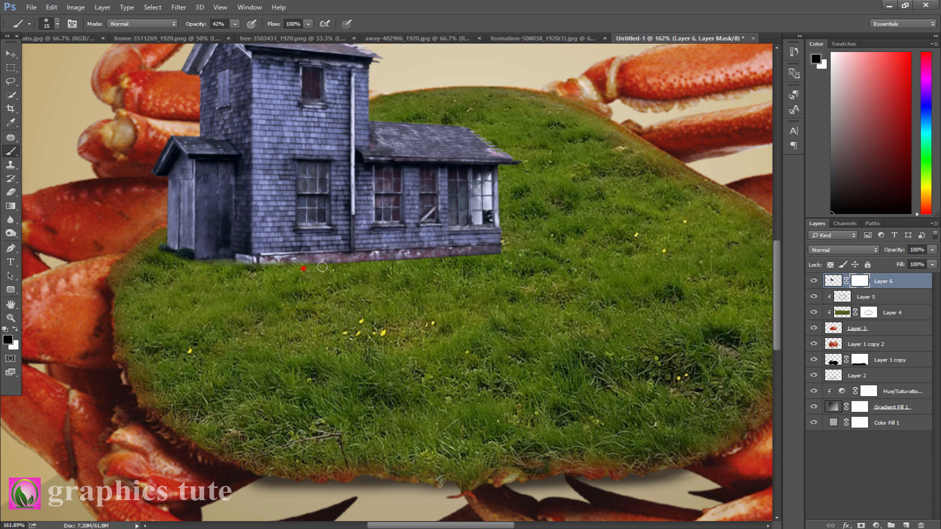
mouse_move(322, 268)
left_mouse_down()
mouse_move(349, 269)
mouse_move(333, 266)
mouse_move(351, 257)
mouse_move(349, 269)
mouse_move(309, 270)
mouse_move(408, 263)
mouse_move(379, 265)
left_mouse_up()
mouse_move(390, 264)
left_mouse_down()
mouse_move(439, 263)
mouse_move(420, 262)
left_mouse_up()
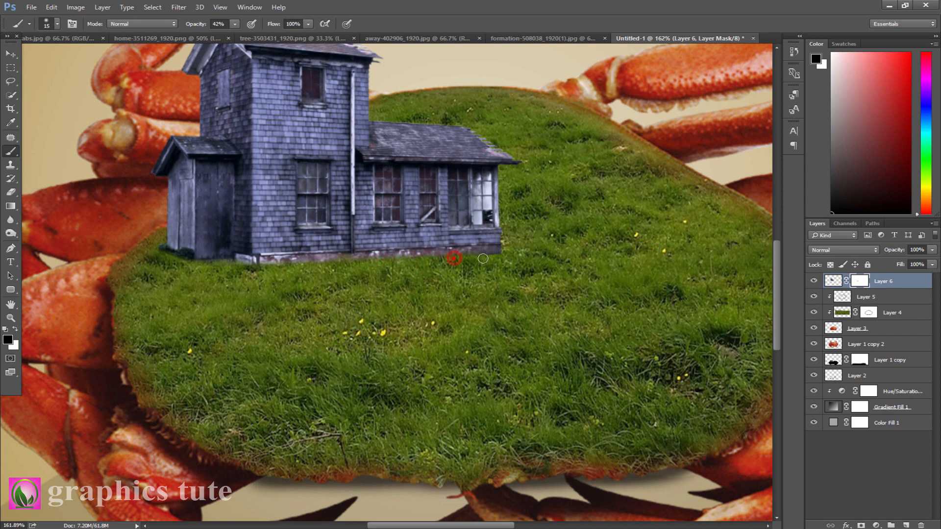
left_click_drag(508, 253, 510, 258)
mouse_move(450, 259)
left_mouse_down()
mouse_move(397, 259)
mouse_move(424, 260)
left_mouse_up()
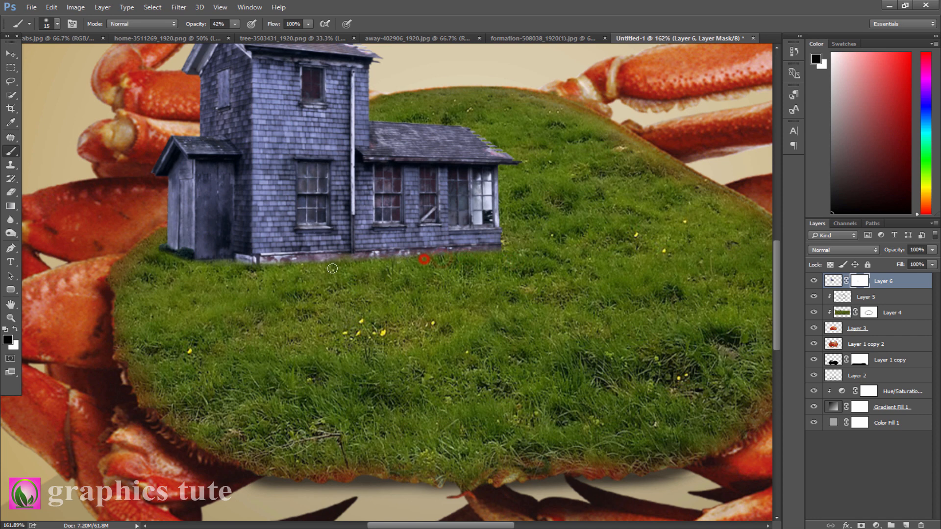
left_click_drag(267, 270, 235, 269)
left_click_drag(218, 271, 201, 271)
left_click(185, 266)
- On a new layer beneath the house, paint a shadow along the house base and set the layer opacity to 72%
left_click(868, 297)
left_click(906, 525)
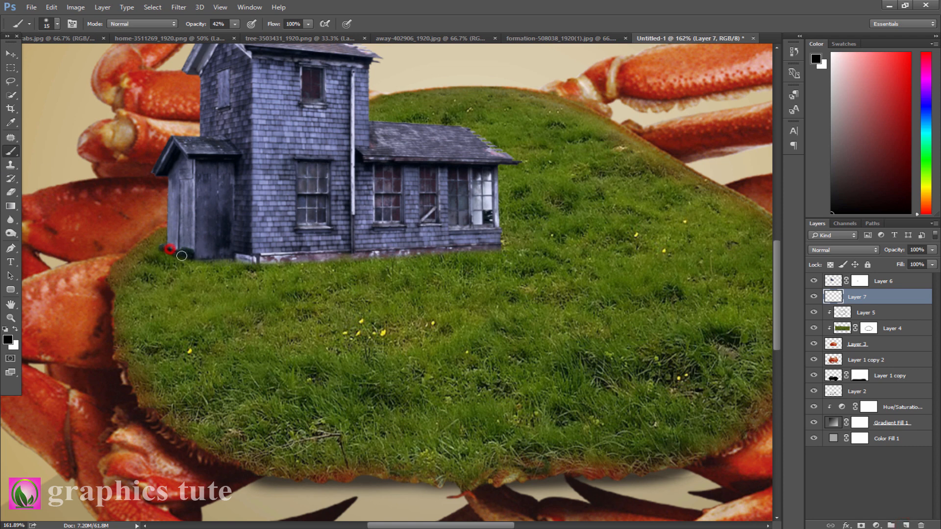
mouse_move(254, 261)
left_mouse_down()
mouse_move(479, 247)
mouse_move(404, 252)
left_mouse_up()
left_click_drag(341, 255, 291, 260)
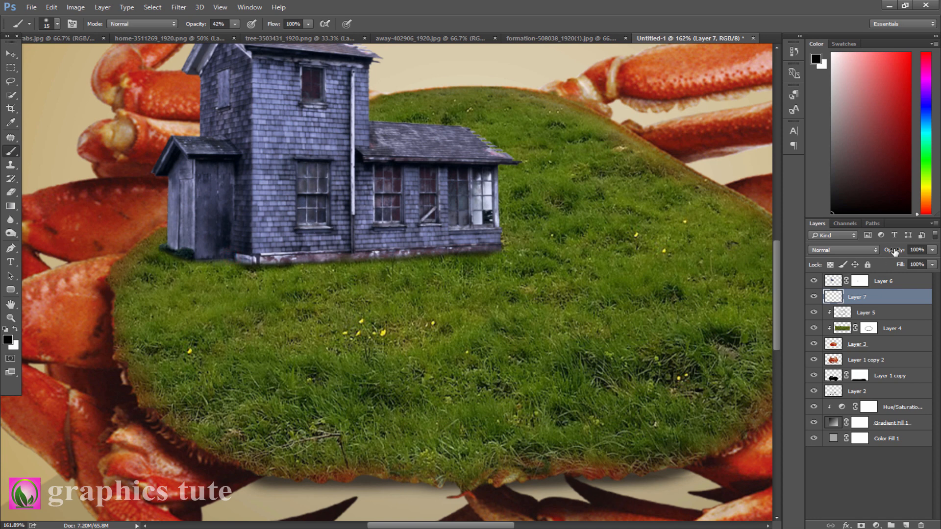
left_click_drag(895, 251, 881, 252)
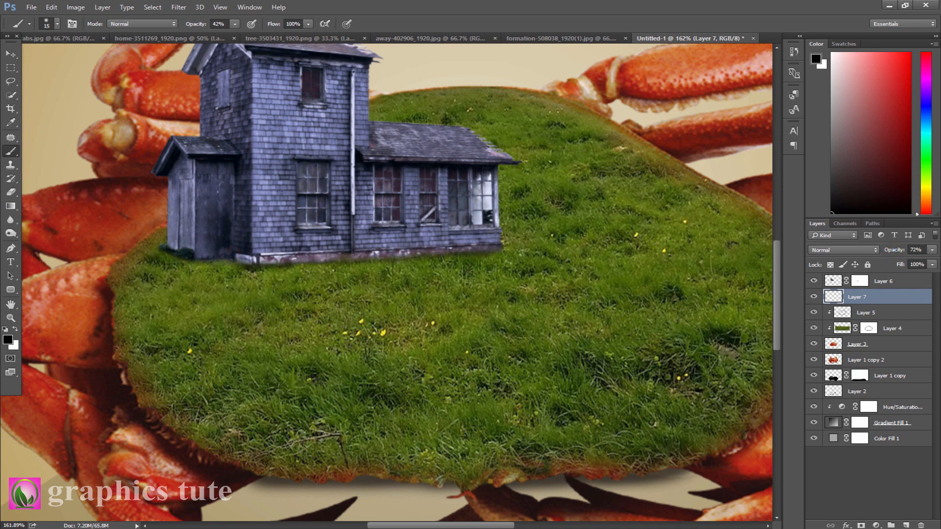
- Zoom out and drag the tree cut-out from its document into the crab composition
left_click(10, 319)
left_click_drag(360, 275, 378, 268)
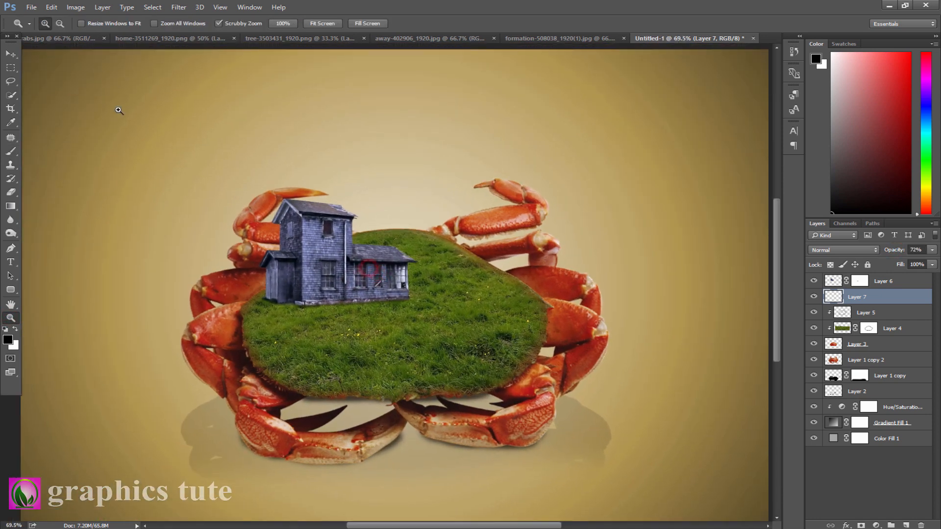
left_click(11, 54)
left_click(282, 39)
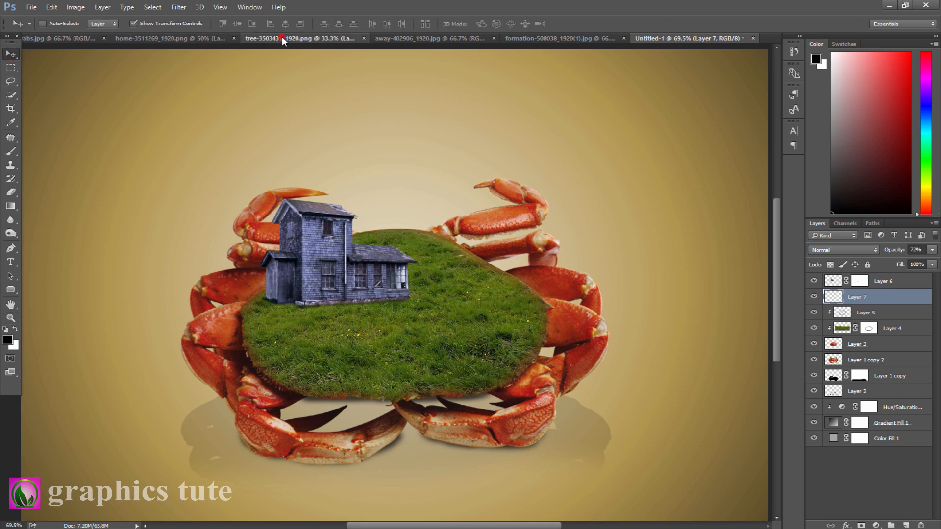
left_click_drag(370, 235, 532, 279)
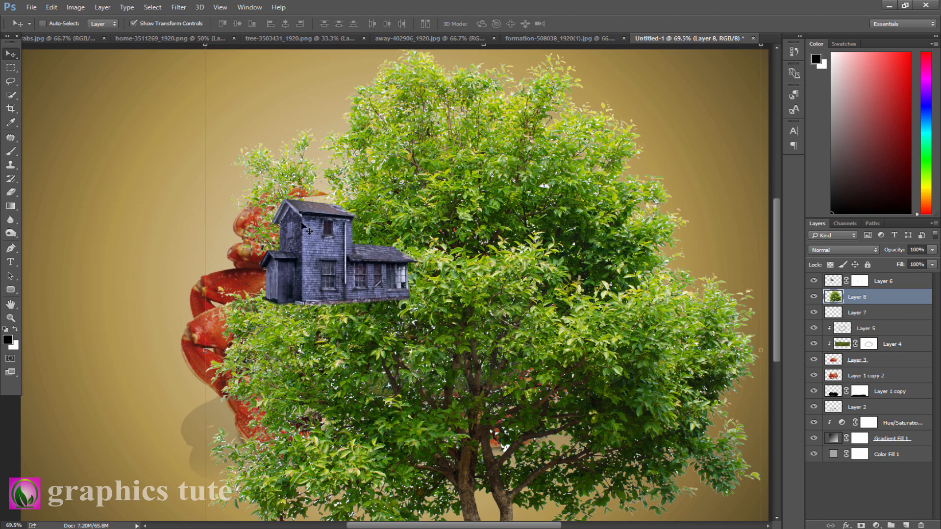
- Scale the tree down and place it on the island behind the house, then commit the transform
left_click_drag(450, 216, 445, 288)
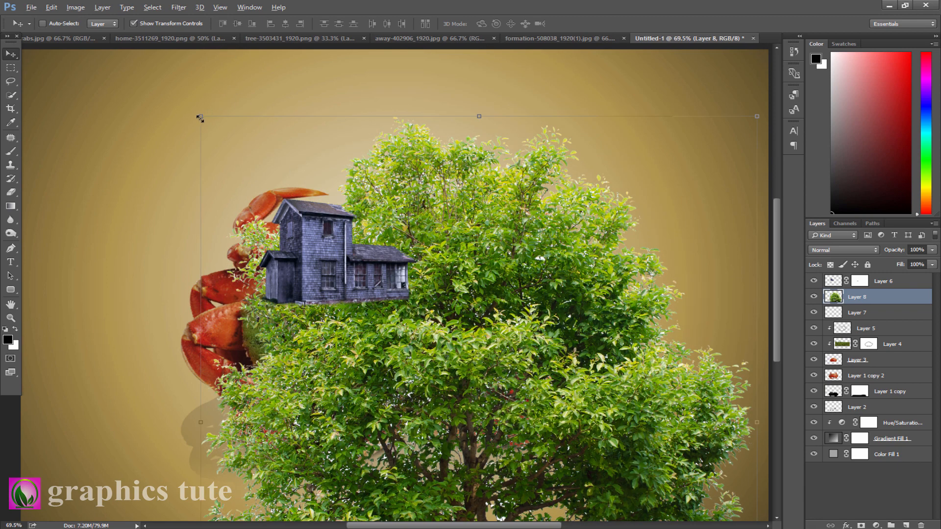
left_click_drag(200, 118, 400, 325)
left_click_drag(479, 398, 426, 163)
left_click(510, 24)
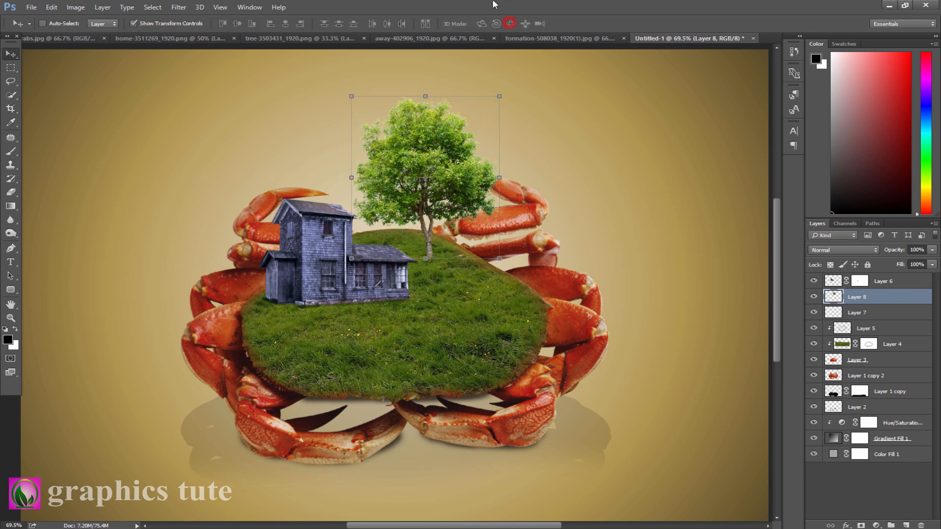
- Add a layer mask to the tree and paint its trunk base to blend it into the grass
key("z")
left_click_drag(419, 272, 419, 272)
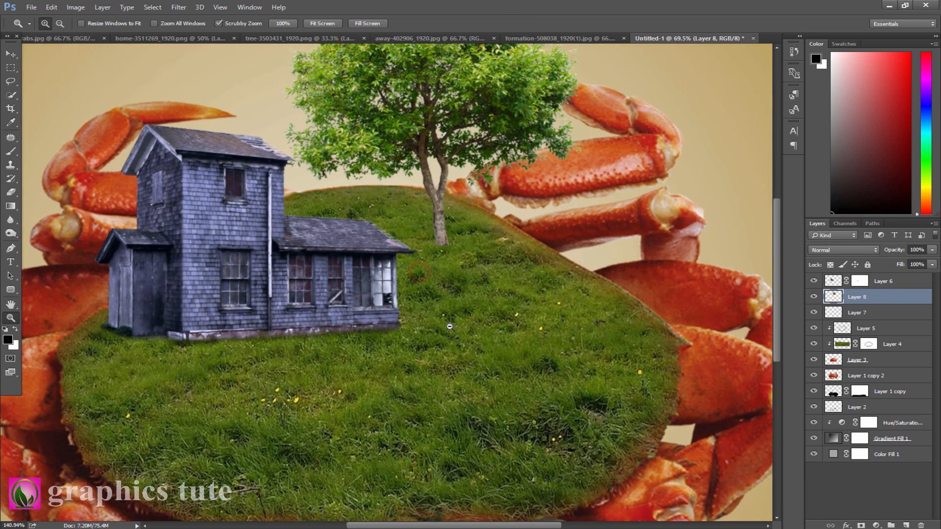
left_click(860, 525)
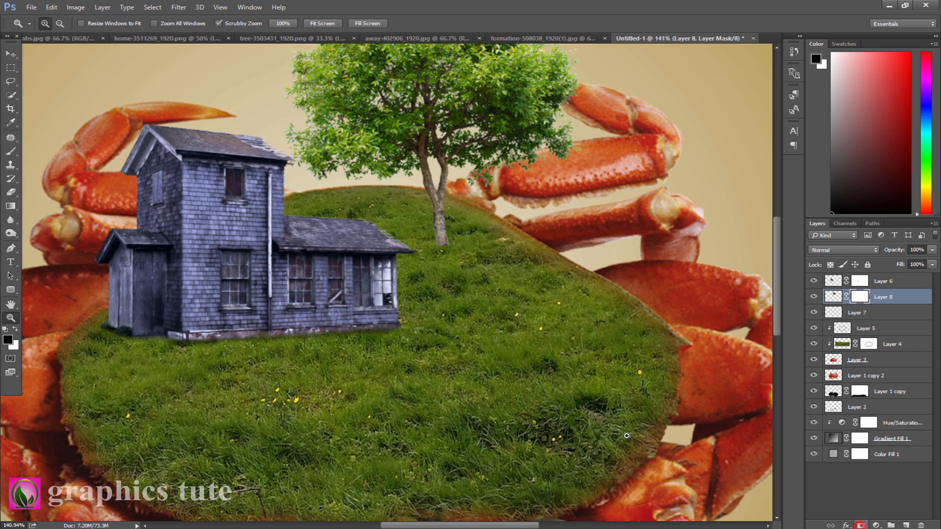
left_click(10, 151)
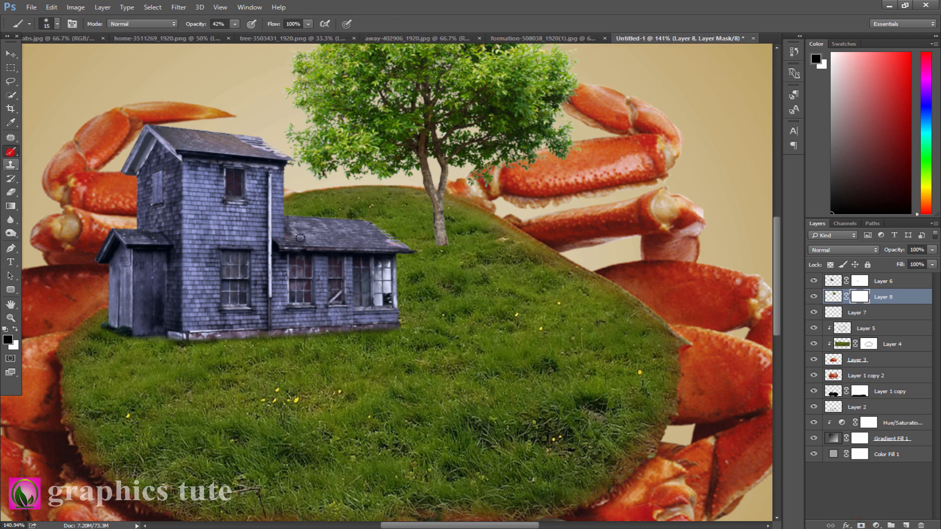
left_click(453, 244)
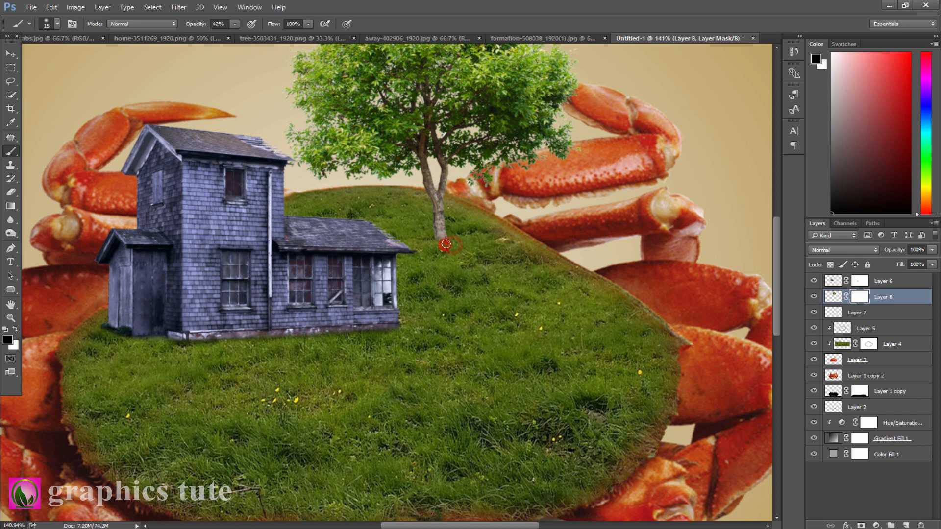
- On a new layer above the house shadow, paint a small shadow at the tree's base with a 40 px brush
left_click(869, 316)
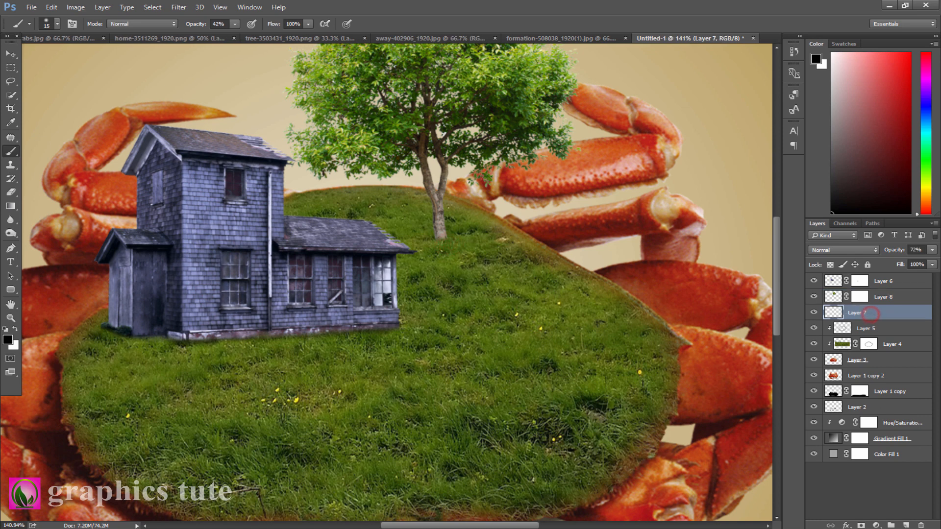
left_click(905, 525)
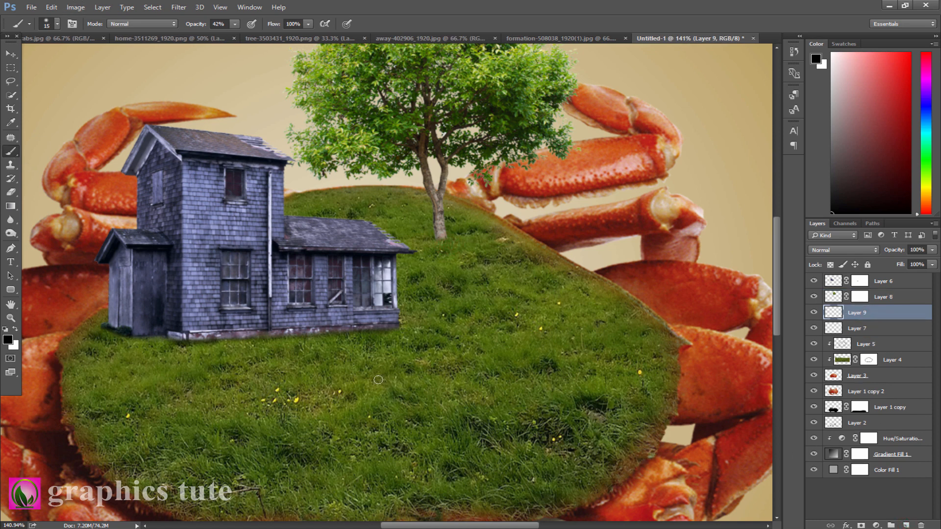
key("bracketright")
key("bracketright")
key("bracketright")
left_click(439, 236)
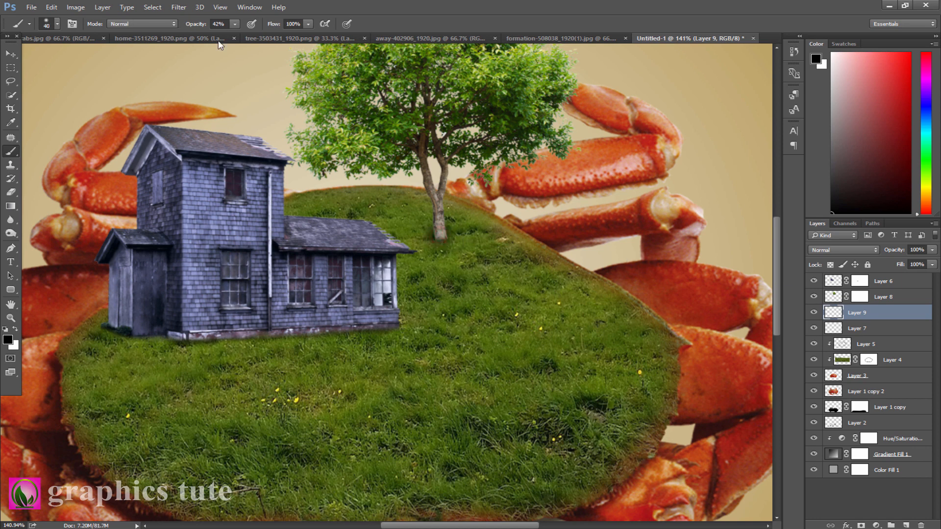
- On another new layer, paint a large soft dark spot on the grass with an enlarged brush
left_click(905, 524)
key("bracketright")
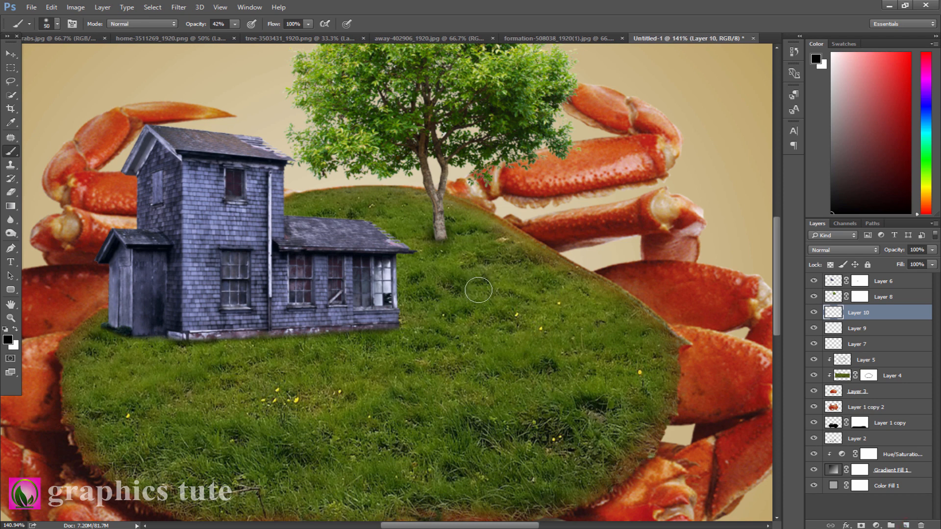
key("bracketright")
key("bracketright")
key("bracketright")
left_click(503, 354)
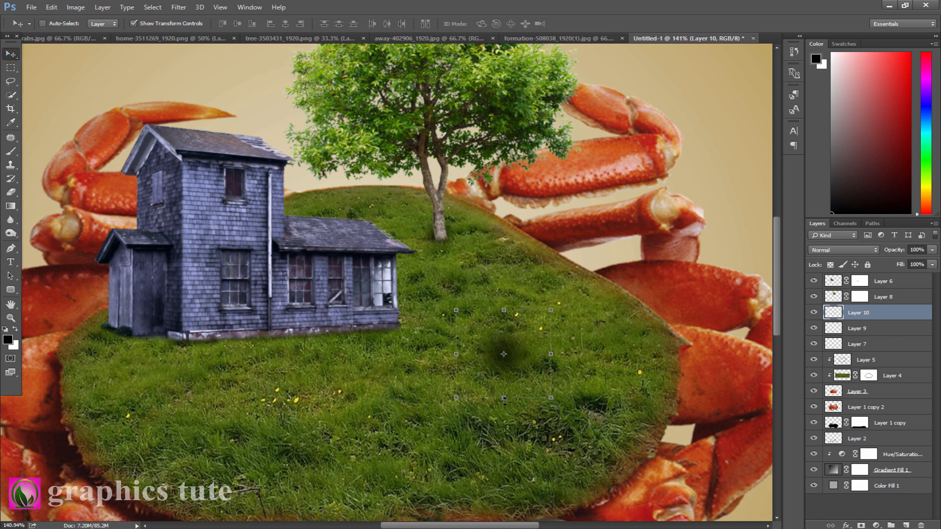
- Stretch and rotate the dark spot into the tree's cast shadow across the grass and set its opacity to 69%
left_click_drag(505, 399, 552, 244)
left_click_drag(489, 260, 495, 323)
left_click_drag(552, 273, 618, 274)
left_click_drag(429, 323, 423, 262)
left_click_drag(429, 226, 427, 231)
left_click_drag(624, 328, 691, 378)
left_click_drag(620, 225, 693, 233)
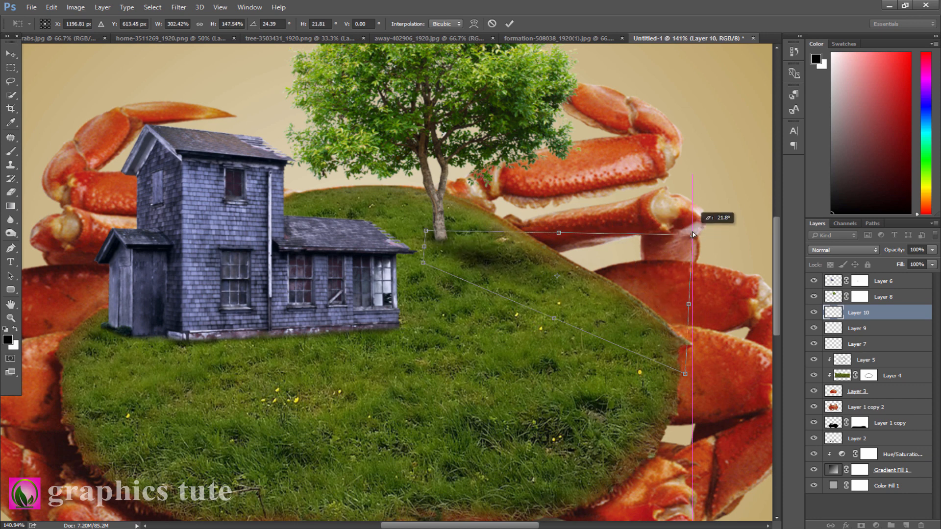
left_click(510, 23)
left_click_drag(899, 251, 881, 252)
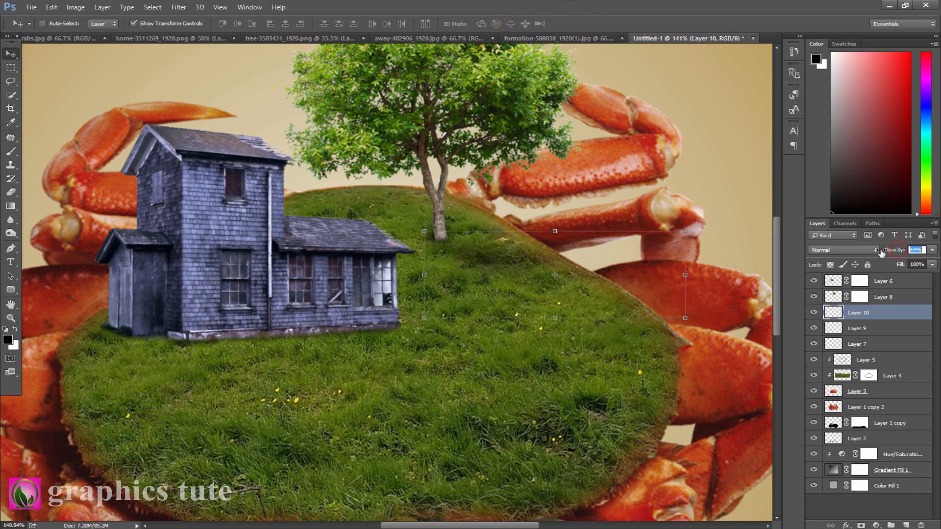
- Switch to the road photo and convert its locked background into an editable layer
left_click(11, 318)
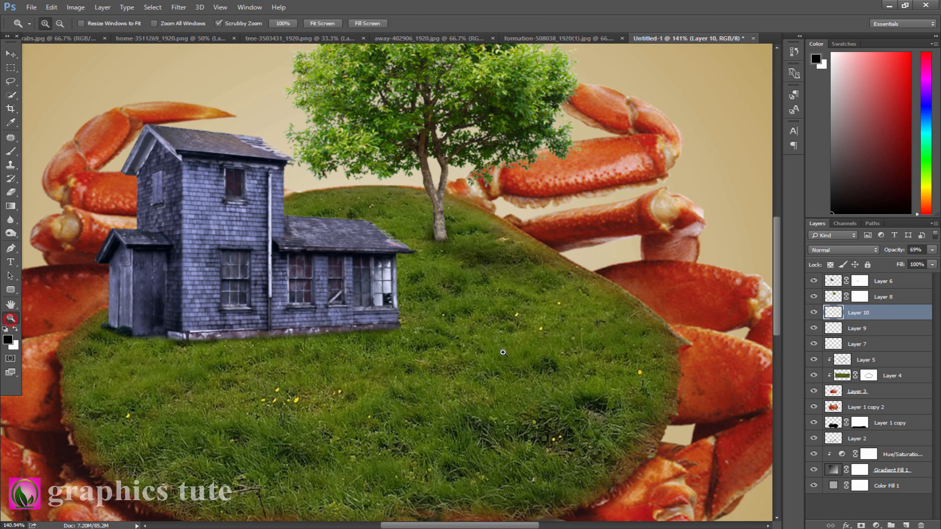
mouse_move(505, 331)
left_mouse_down()
mouse_move(461, 330)
mouse_move(472, 338)
left_mouse_up()
left_click(9, 53)
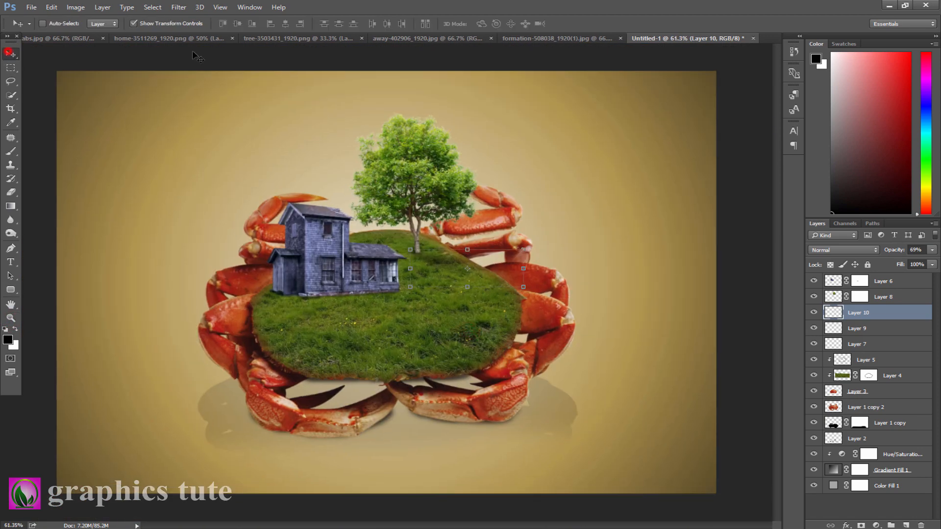
left_click(403, 38)
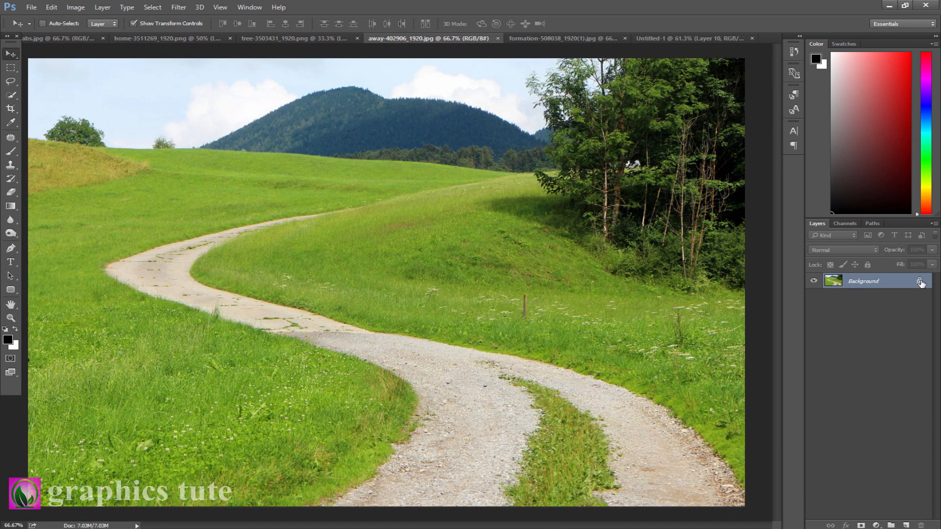
left_click(920, 283)
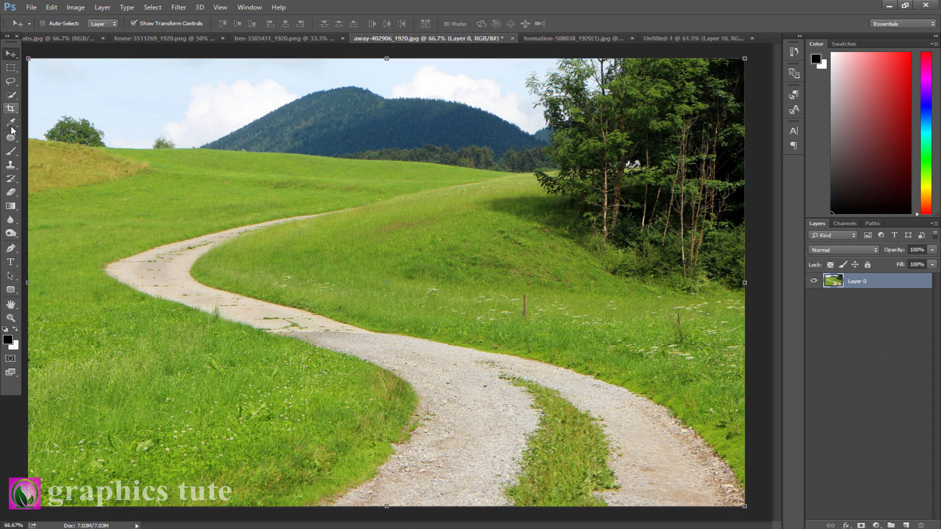
- Trace a closed path around the winding road with the Pen tool, undoing misplaced points
left_click(10, 249)
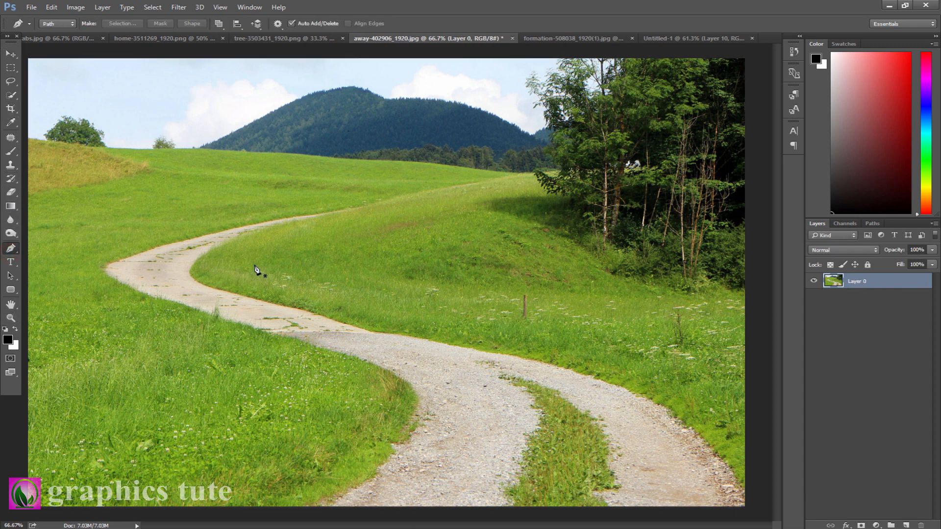
left_click(326, 213)
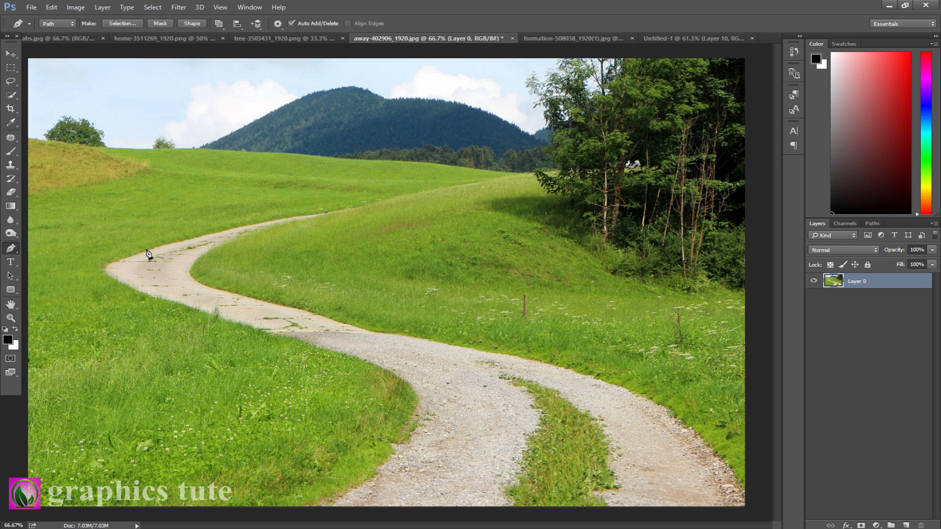
left_click_drag(145, 251, 87, 269)
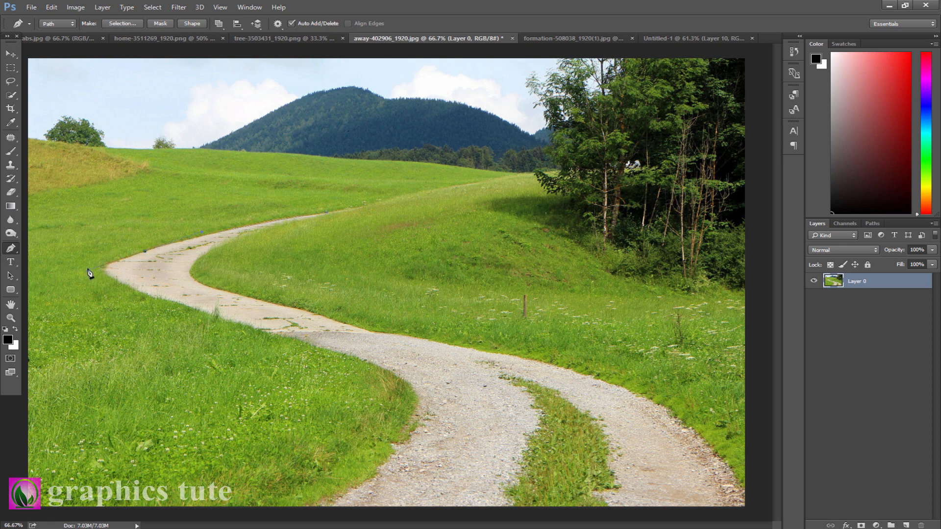
left_click(145, 252)
left_click_drag(169, 299, 279, 329)
left_click(169, 300, "alt")
left_click_drag(398, 378, 391, 376)
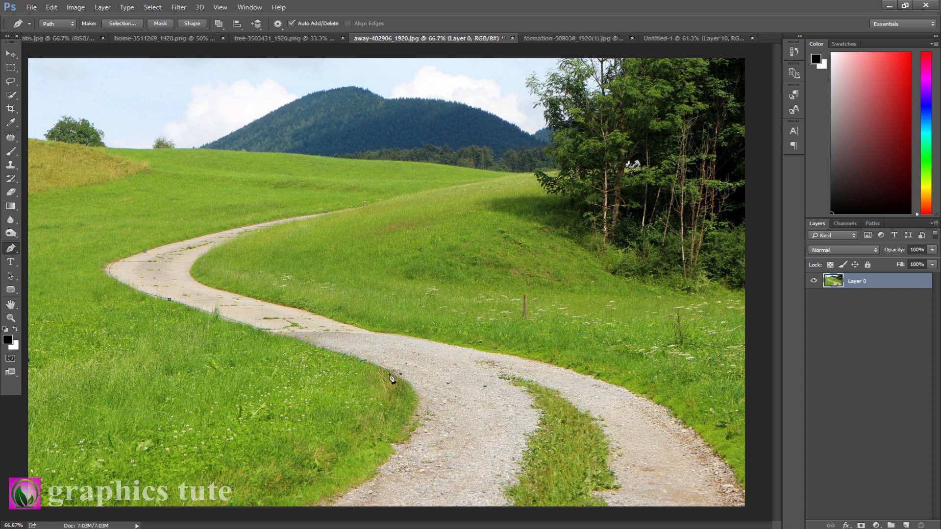
left_click(365, 361, "alt")
left_click_drag(440, 345, 419, 264)
key("ctrl+alt+z")
key("ctrl+alt+z")
left_click_drag(365, 485, 343, 505)
left_click_drag(311, 513, 345, 502)
left_click(509, 512)
left_click_drag(502, 376, 438, 350)
left_click(502, 377, "alt")
left_click_drag(419, 339, 372, 329)
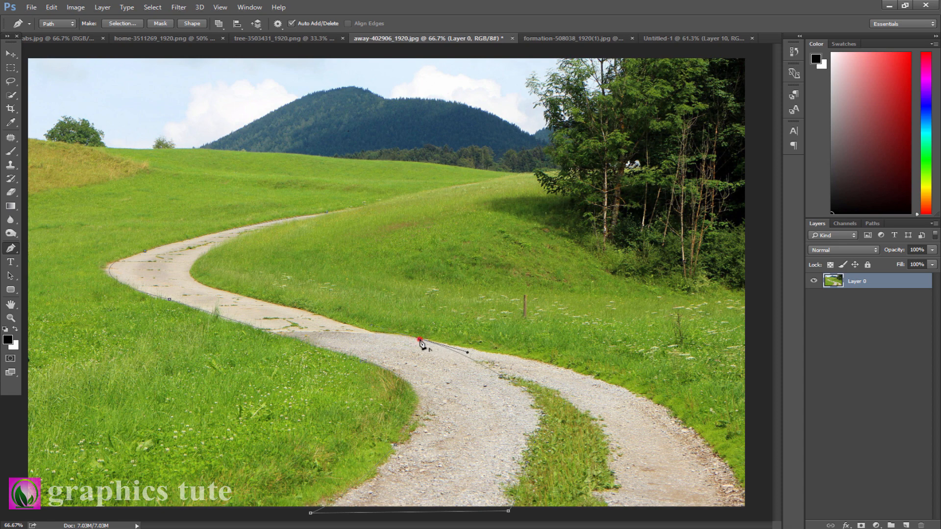
left_click_drag(260, 300, 200, 290)
left_click(260, 300, "alt")
left_click_drag(263, 226, 256, 221)
left_click_drag(327, 213, 387, 209)
left_click(326, 214, "alt")
key("ctrl+z")
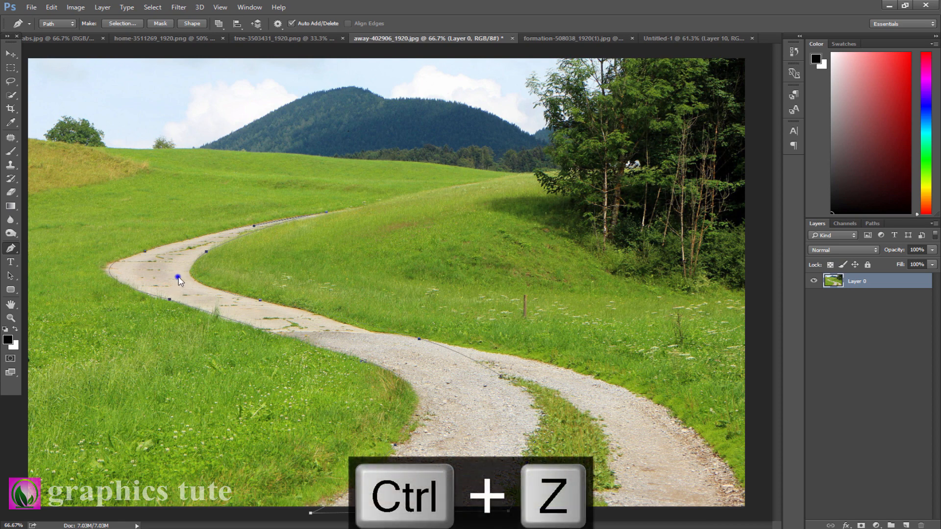
- Turn the road path into a selection and add a layer mask to cut out the road
right_click(178, 277)
left_click(222, 57)
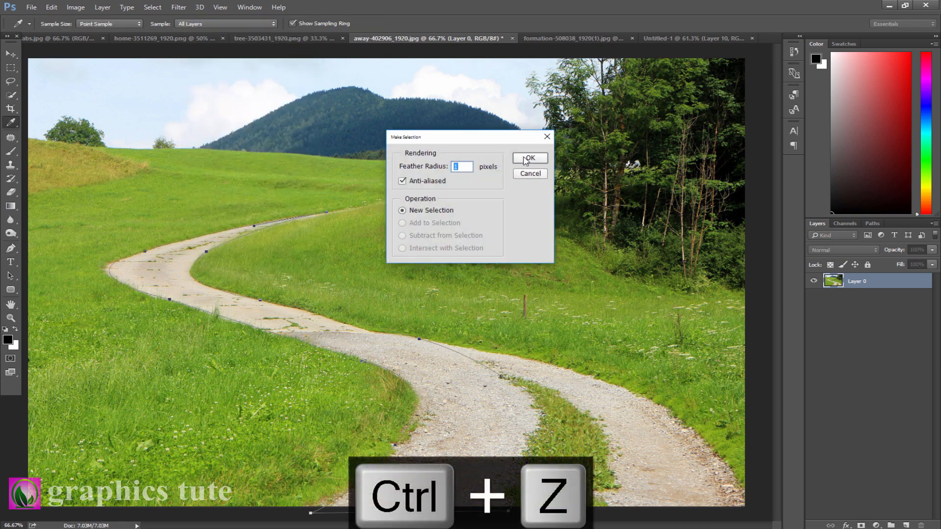
left_click(526, 160)
left_click(861, 525)
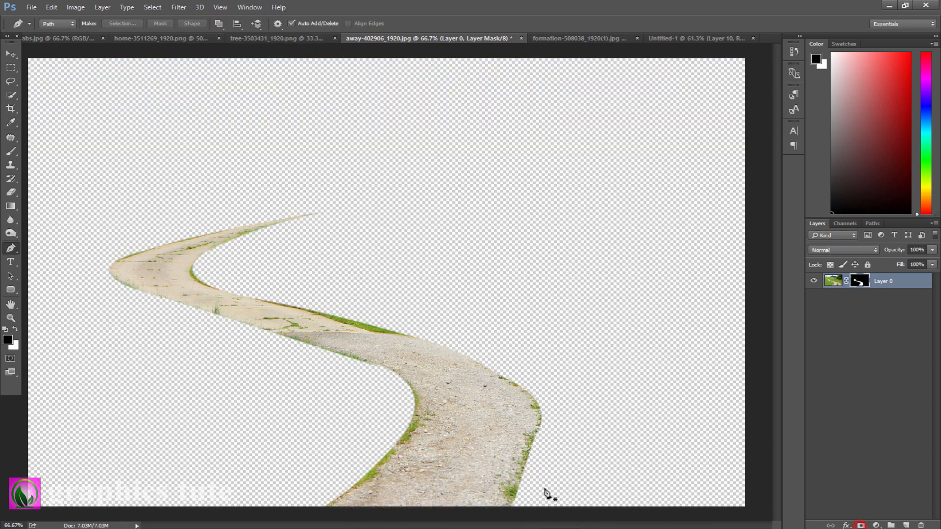
- Move the cut-out road into the composite and scale it down onto the island
left_click(10, 54)
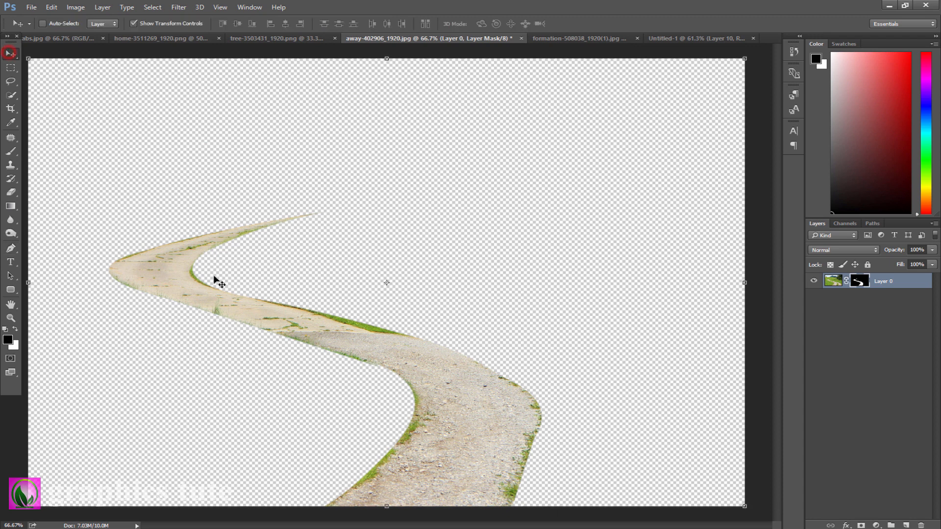
left_click_drag(189, 274, 489, 340)
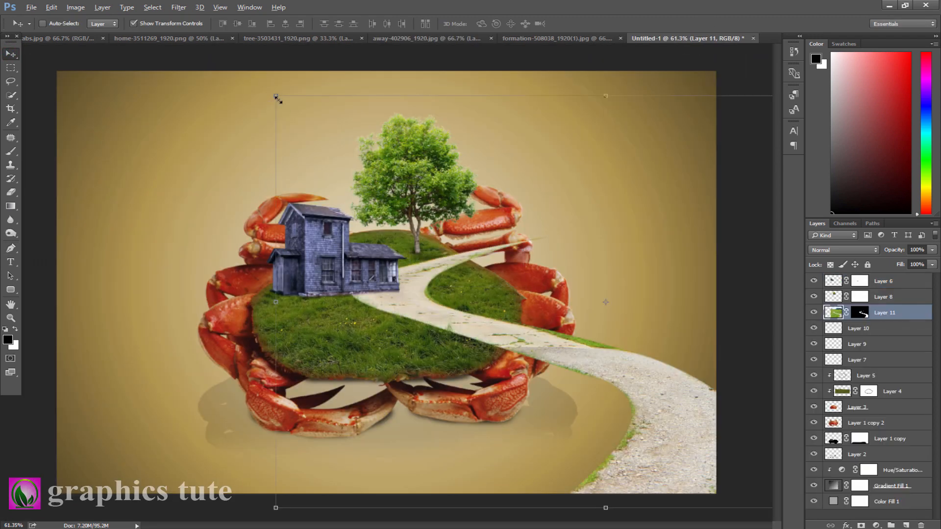
left_click_drag(273, 96, 466, 211)
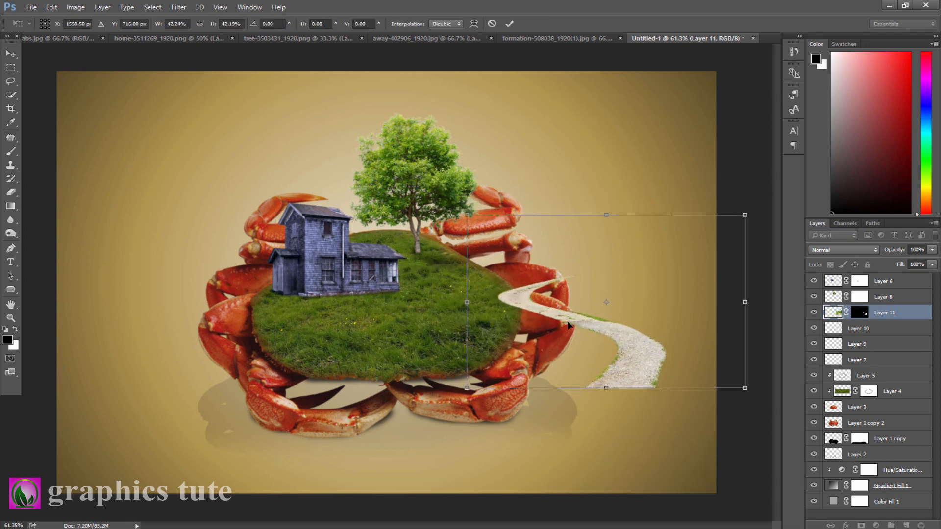
left_click_drag(570, 326, 353, 307)
- Flip the road horizontally, then resize and reposition it to wind across the grassy island and commit the transform
right_click(369, 291)
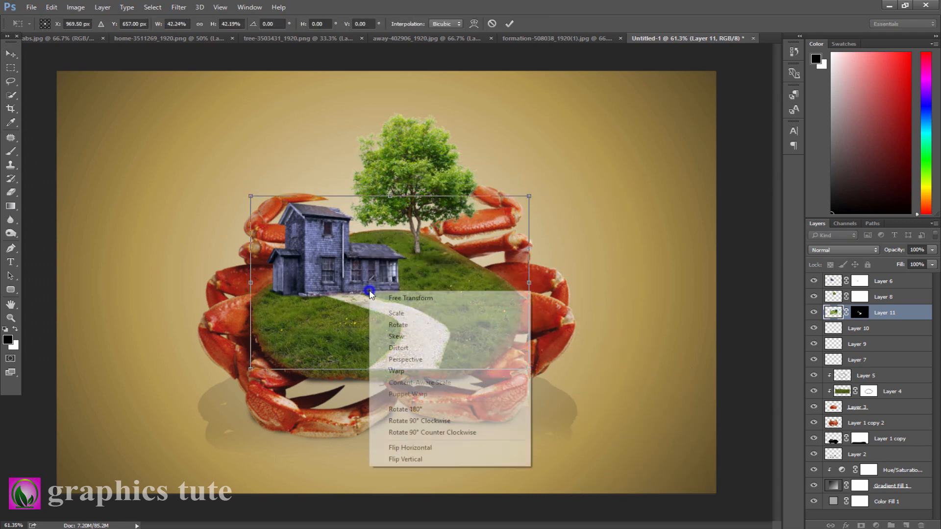
left_click(417, 448)
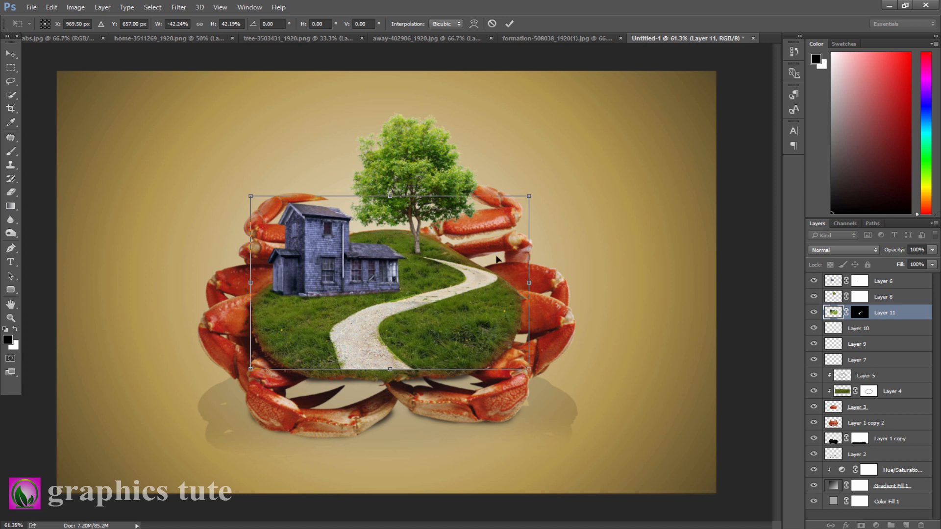
left_click_drag(527, 197, 501, 213)
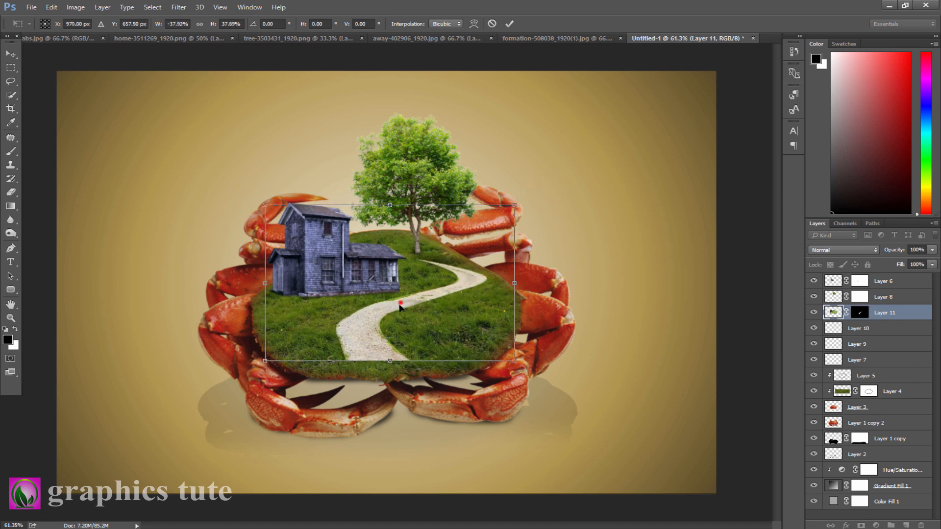
left_click_drag(389, 308, 405, 316)
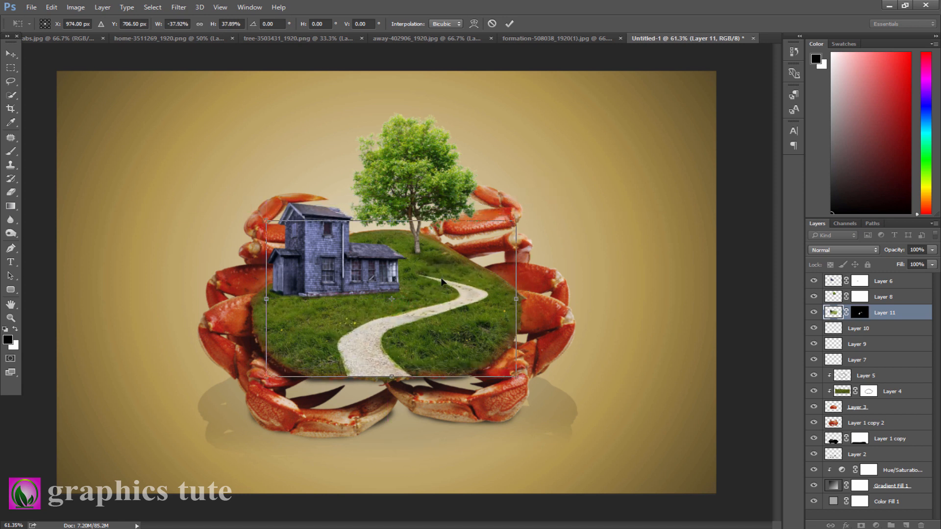
left_click_drag(442, 311, 414, 311)
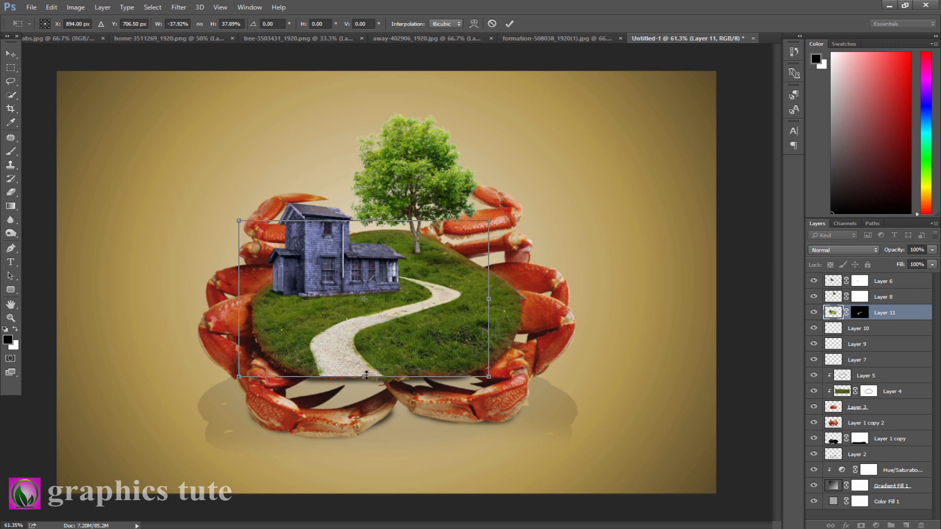
left_click_drag(366, 375, 366, 371)
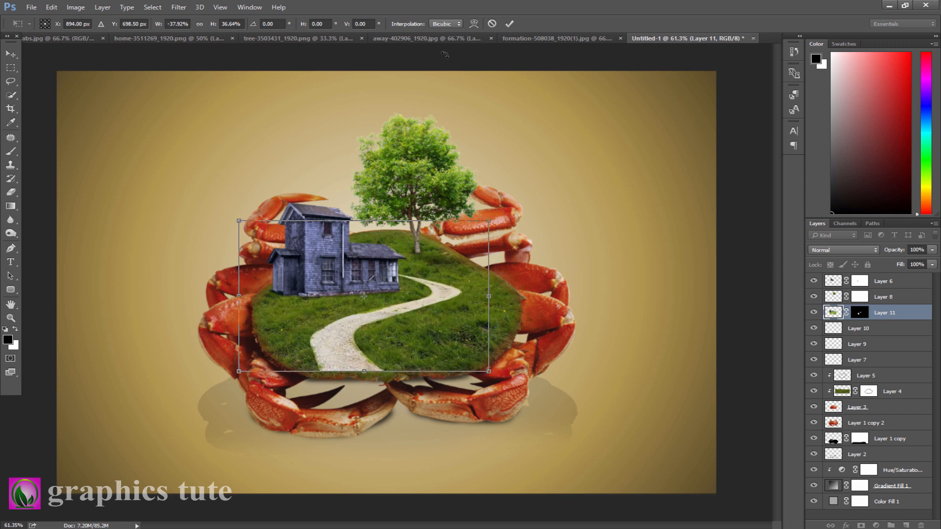
left_click(509, 24)
- Paint black on the road's layer mask with a 25 px brush at 42% opacity to blend the road edges into the grass
key("z")
left_click_drag(394, 330, 426, 333)
left_click(859, 312)
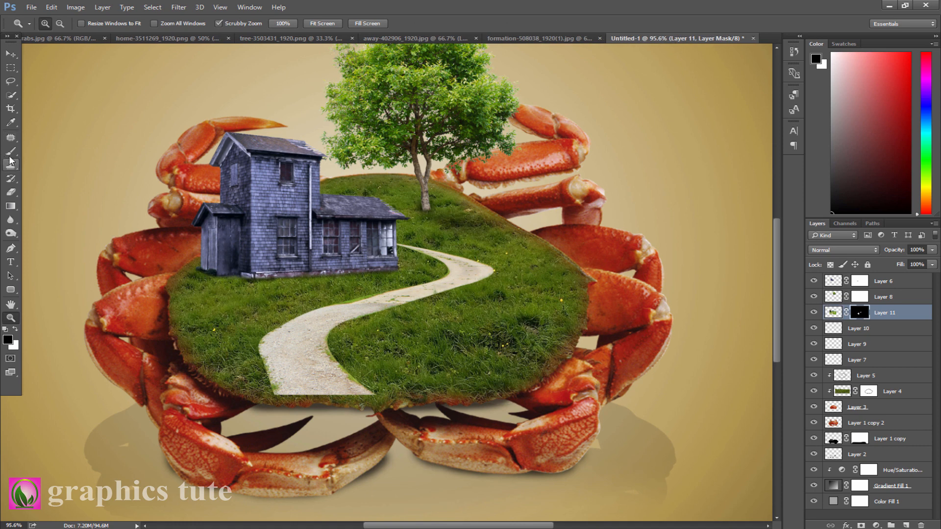
left_click(10, 151)
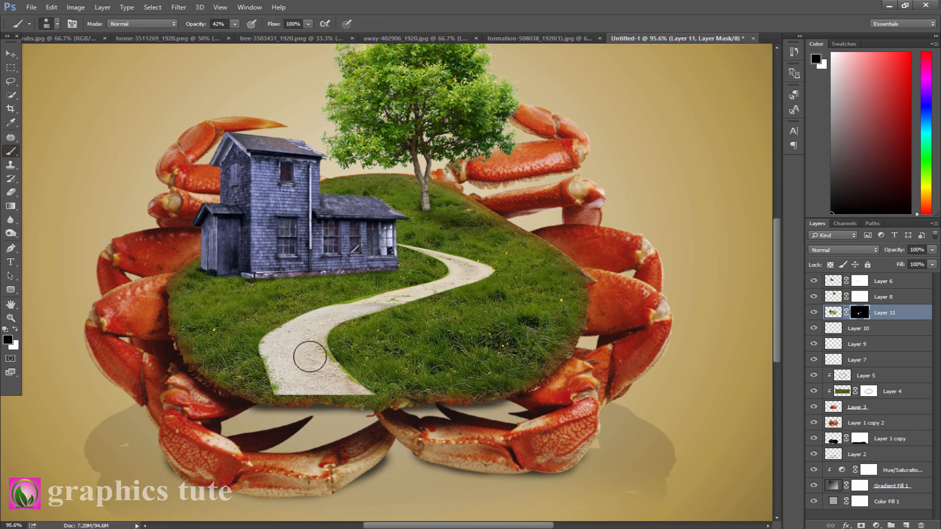
key("bracketleft")
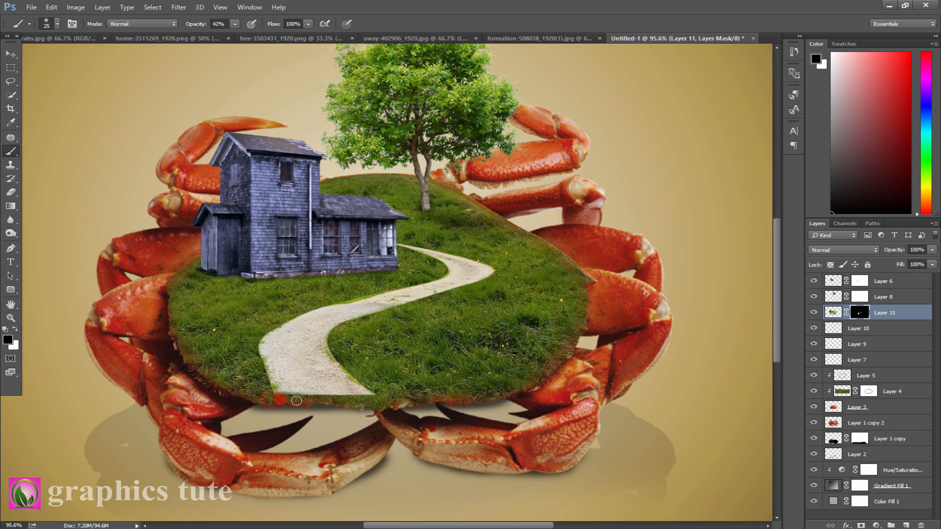
mouse_move(334, 397)
left_mouse_down()
mouse_move(295, 399)
mouse_move(384, 397)
mouse_move(301, 396)
left_mouse_up()
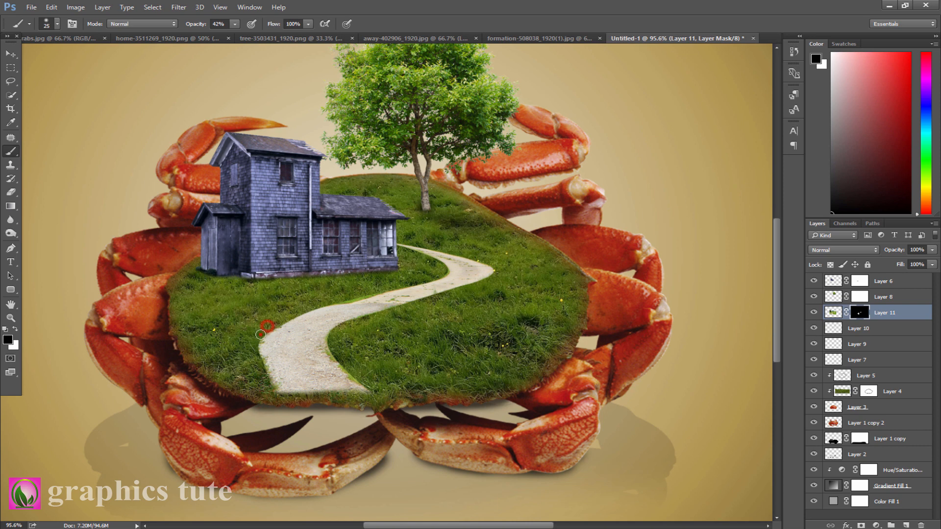
left_click_drag(261, 335, 266, 364)
mouse_move(282, 321)
left_mouse_down()
mouse_move(321, 303)
mouse_move(282, 321)
left_mouse_up()
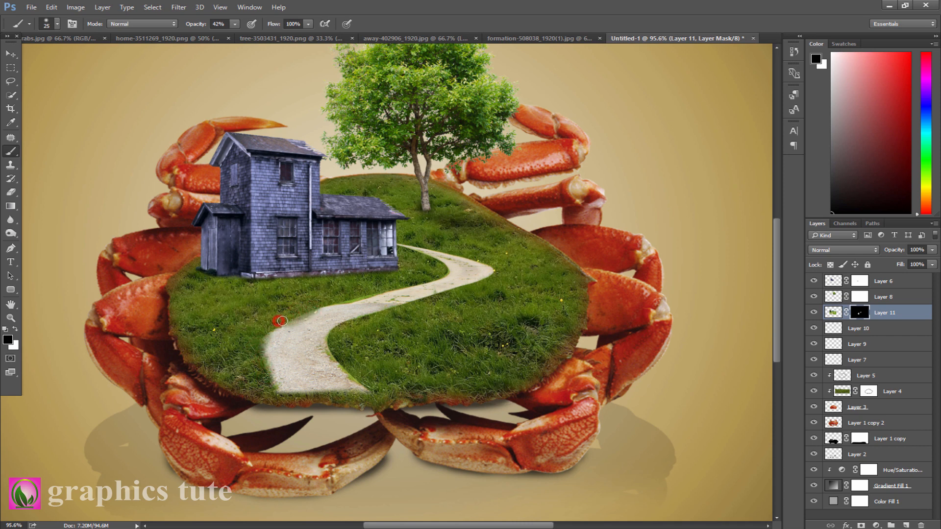
mouse_move(349, 295)
left_mouse_down()
mouse_move(323, 301)
mouse_move(358, 293)
mouse_move(324, 301)
left_mouse_up()
left_click_drag(380, 289, 425, 279)
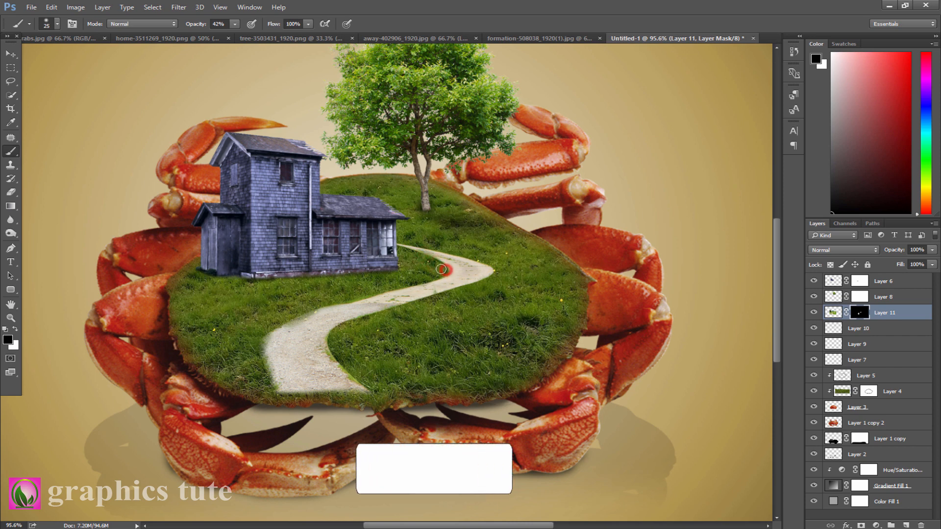
left_click_drag(474, 283, 492, 277)
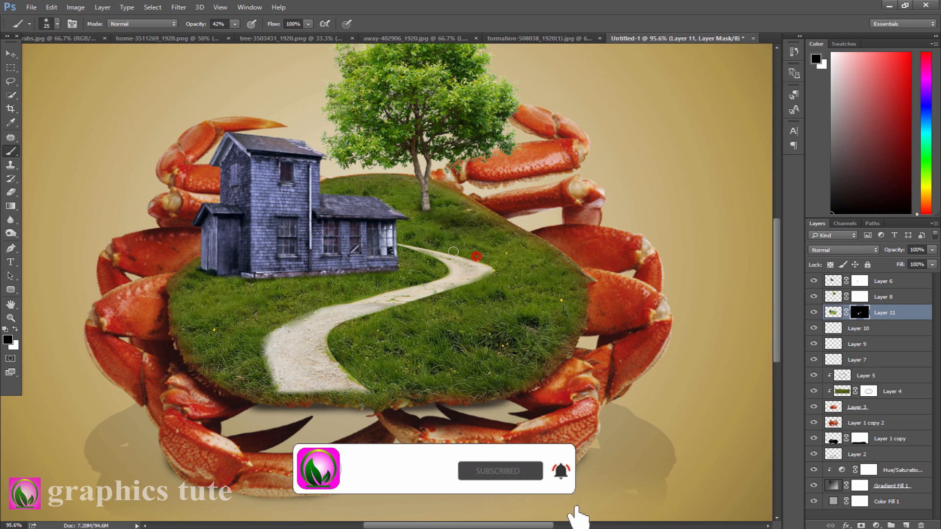
left_click(436, 244)
mouse_move(454, 289)
left_mouse_down()
mouse_move(338, 329)
mouse_move(329, 346)
mouse_move(365, 388)
left_mouse_up()
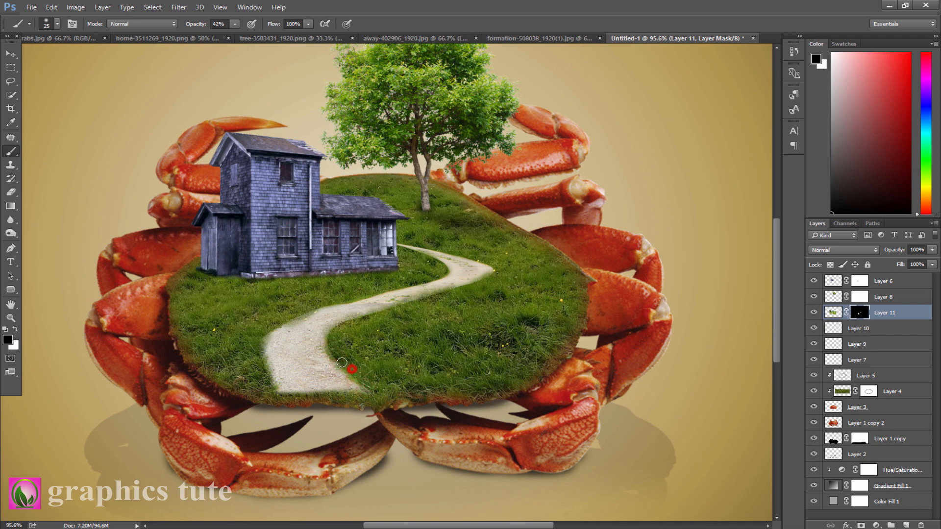
left_click(331, 347)
- Switch to the geese photo, select the sky with the Magic Wand, invert the selection and add a layer mask
left_click(11, 319)
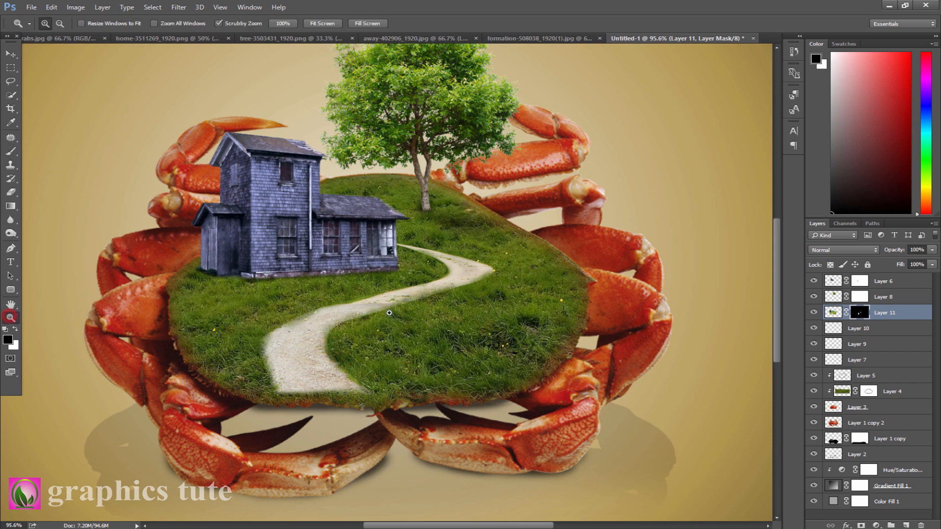
left_click_drag(338, 336, 196, 327)
left_click_drag(284, 314, 402, 306)
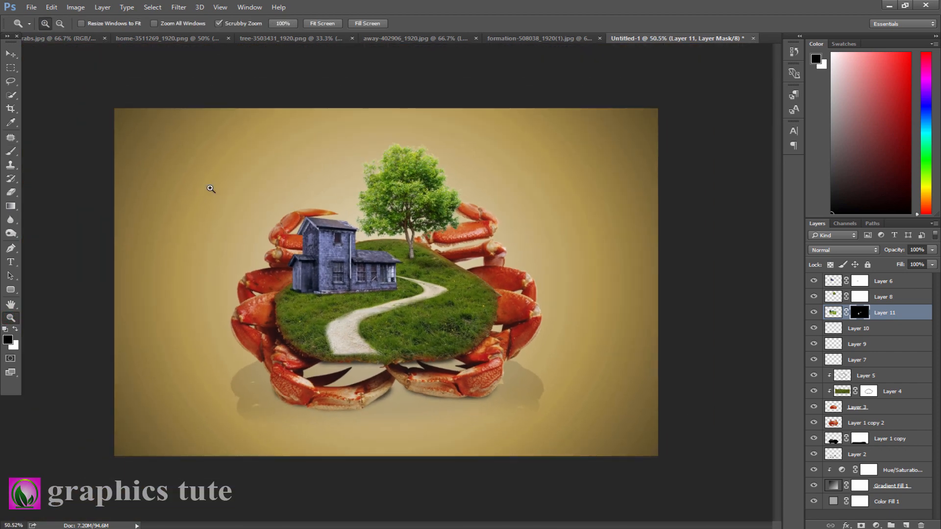
left_click(11, 54)
left_click(503, 38)
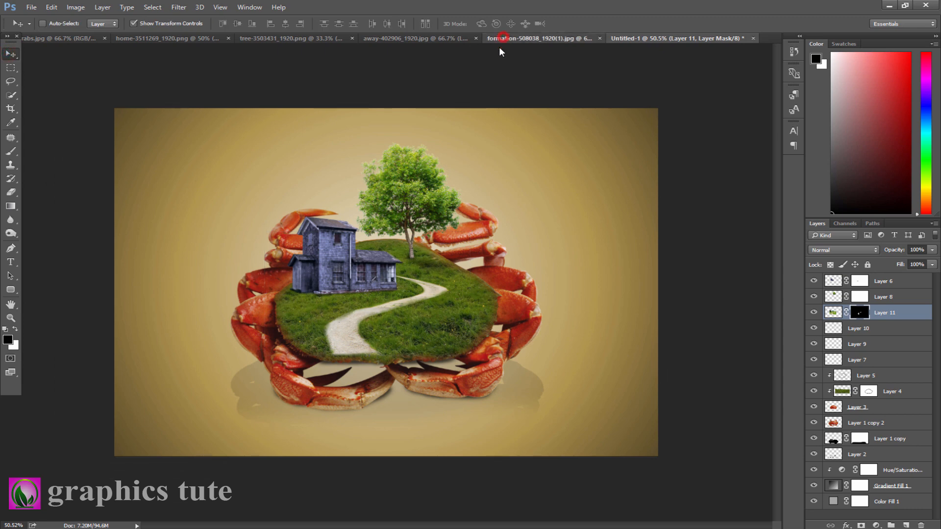
left_click(920, 283)
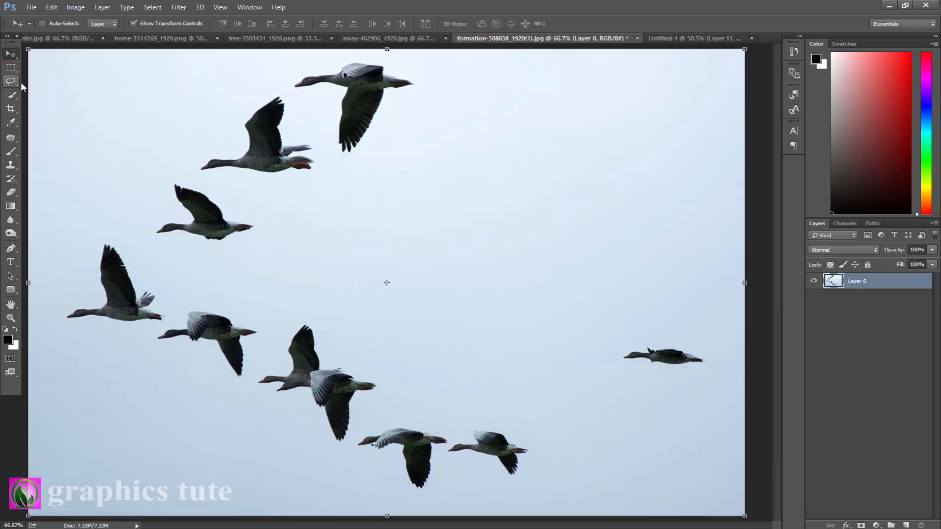
left_click_drag(13, 95, 36, 102)
left_click(36, 103)
left_click(296, 227)
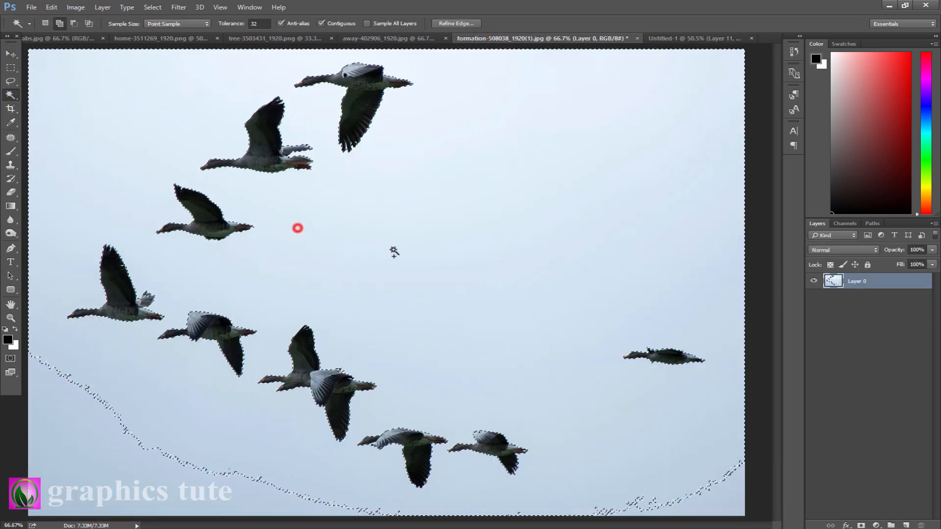
key("ctrl+shift+i")
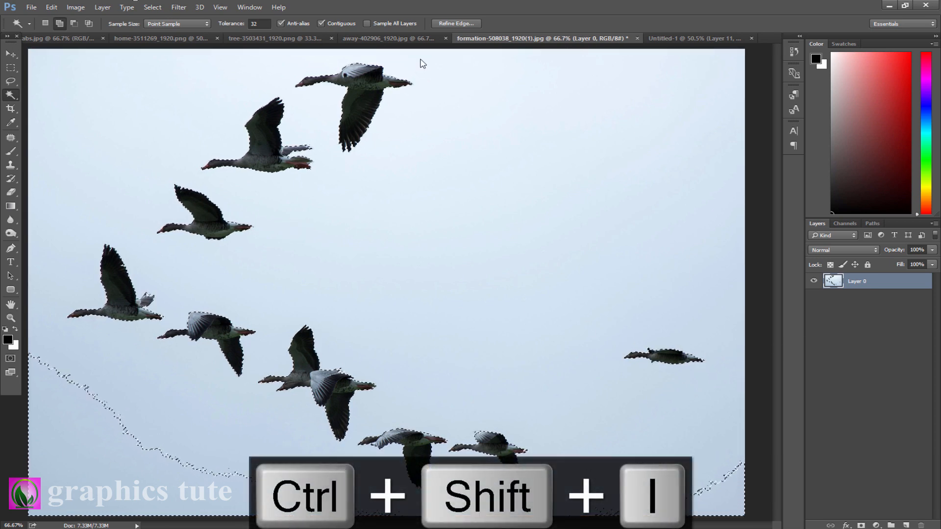
left_click(863, 525)
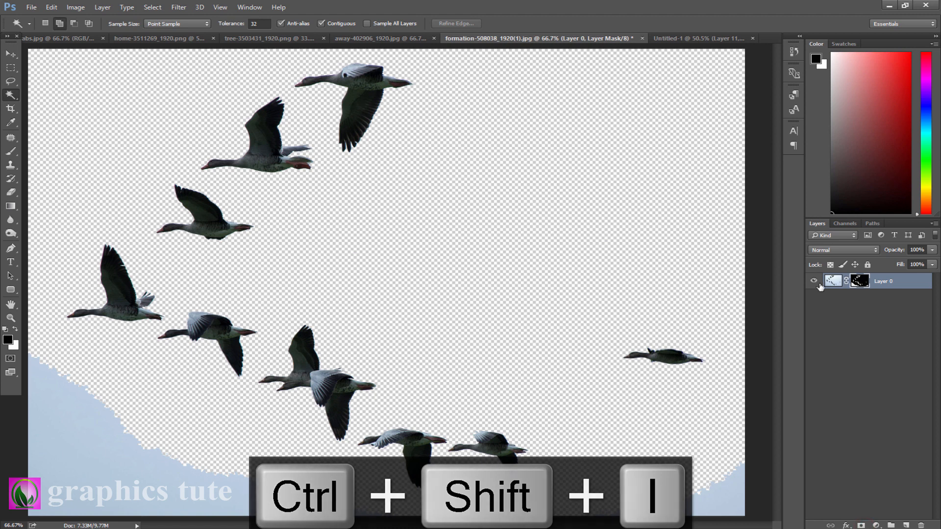
- Paint out the leftover sky along the bottom of the geese mask with a 125 px brush at 100% opacity
left_click(10, 153)
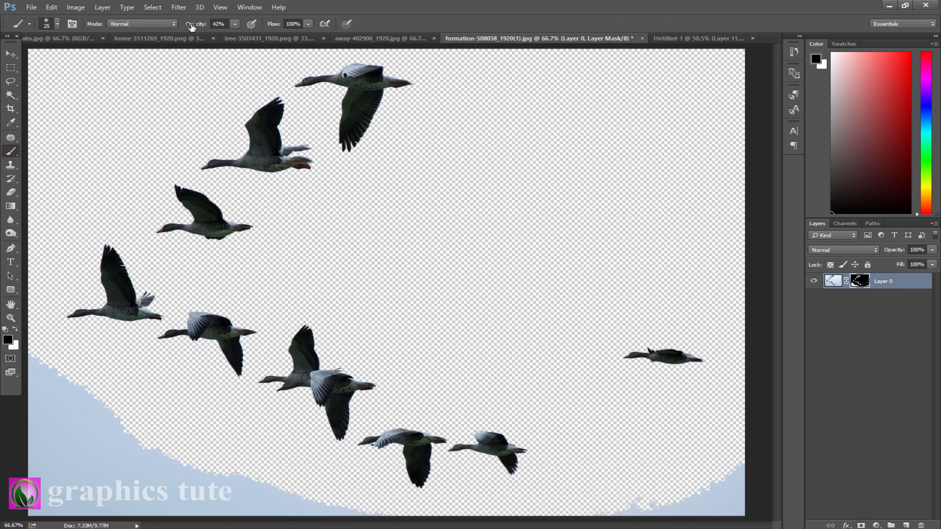
left_click_drag(187, 24, 423, 46)
left_click_drag(59, 438, 60, 458)
key("bracketright")
key("bracketright")
key("bracketright")
key("bracketright")
key("bracketright")
key("bracketright")
key("bracketright")
key("bracketright")
key("bracketright")
mouse_move(31, 359)
left_mouse_down()
mouse_move(124, 415)
mouse_move(189, 478)
mouse_move(172, 455)
mouse_move(372, 516)
mouse_move(169, 490)
mouse_move(105, 501)
mouse_move(81, 494)
mouse_move(116, 516)
mouse_move(63, 514)
mouse_move(125, 465)
mouse_move(67, 396)
left_mouse_up()
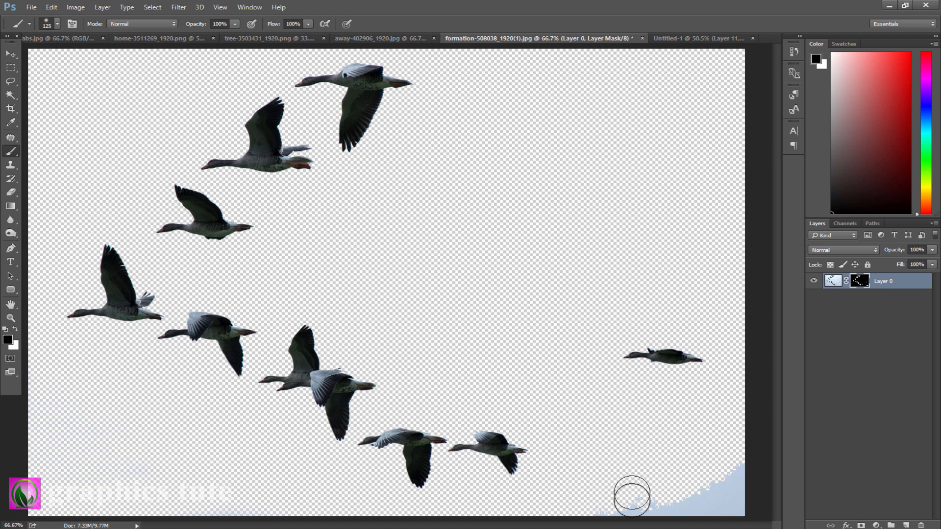
mouse_move(632, 498)
left_mouse_down()
mouse_move(730, 487)
mouse_move(726, 504)
mouse_move(831, 468)
left_mouse_up()
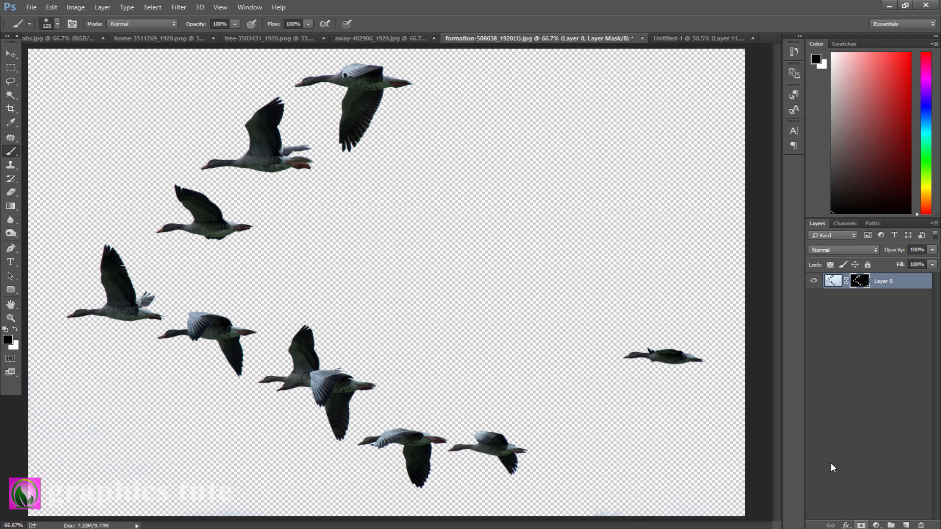
- Move the geese into the composite, scale them into a small flock beside the tree top, and raise the layer one level
left_click(11, 54)
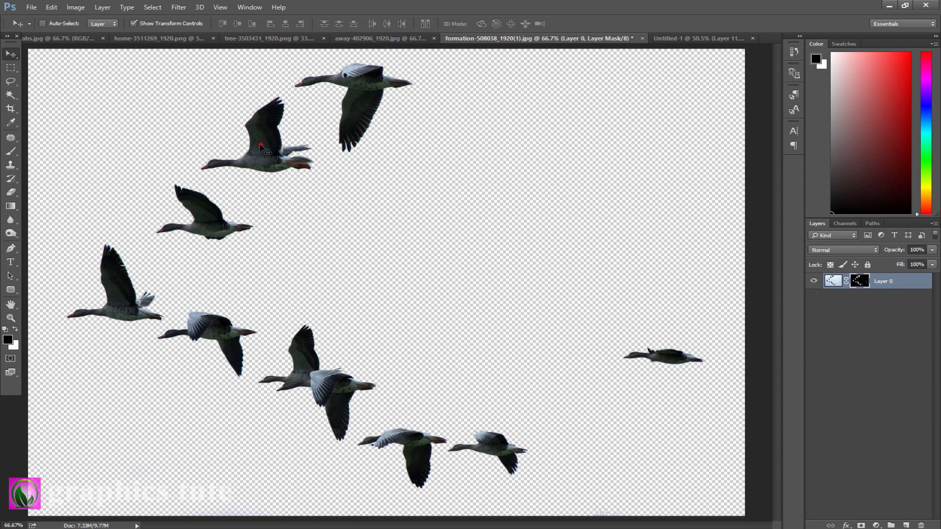
left_click_drag(260, 143, 284, 209)
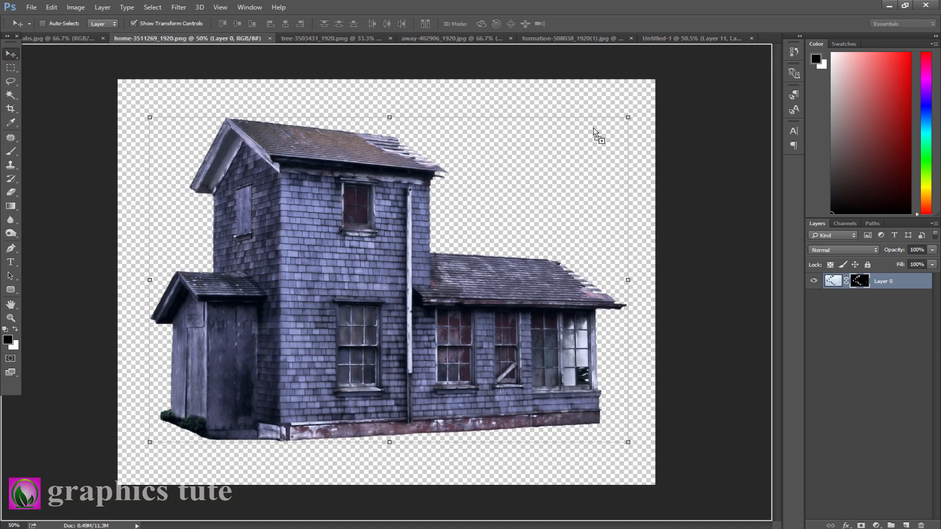
left_click_drag(657, 48, 556, 245)
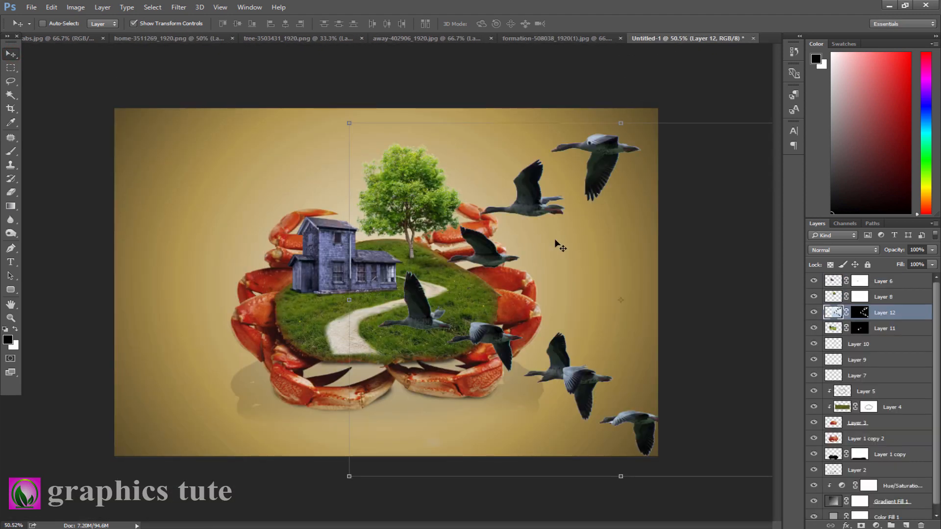
left_click_drag(349, 123, 583, 276)
left_click_drag(521, 248, 437, 210)
left_click(509, 24)
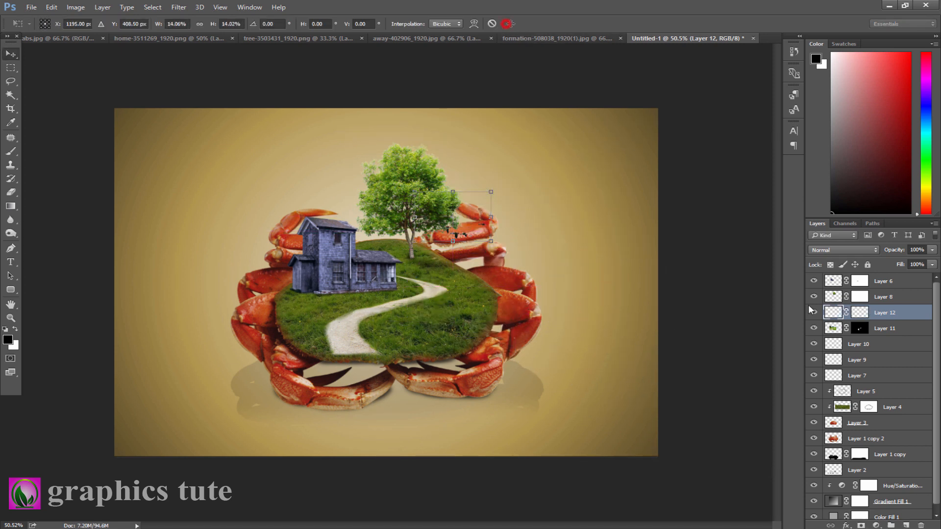
key("ctrl+bracketright")
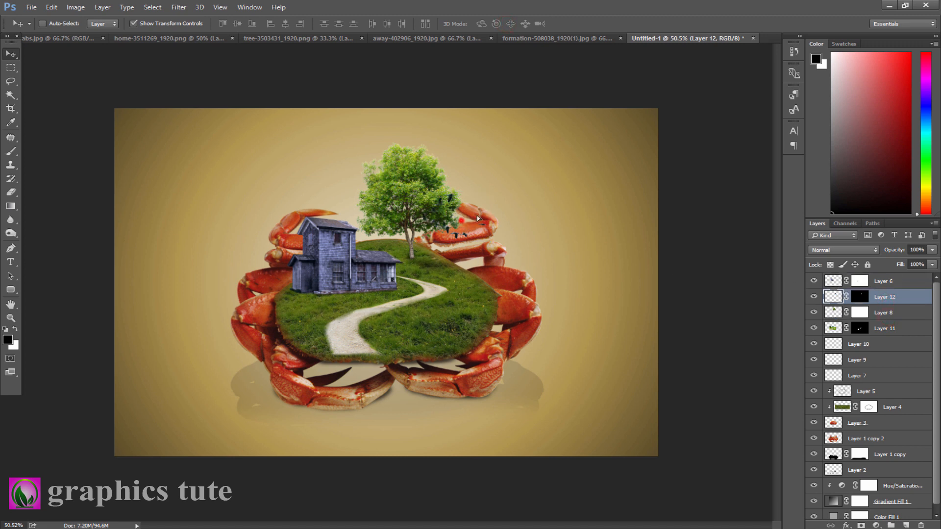
mouse_move(478, 215)
left_mouse_down()
mouse_move(483, 196)
mouse_move(473, 208)
mouse_move(480, 206)
left_mouse_up()
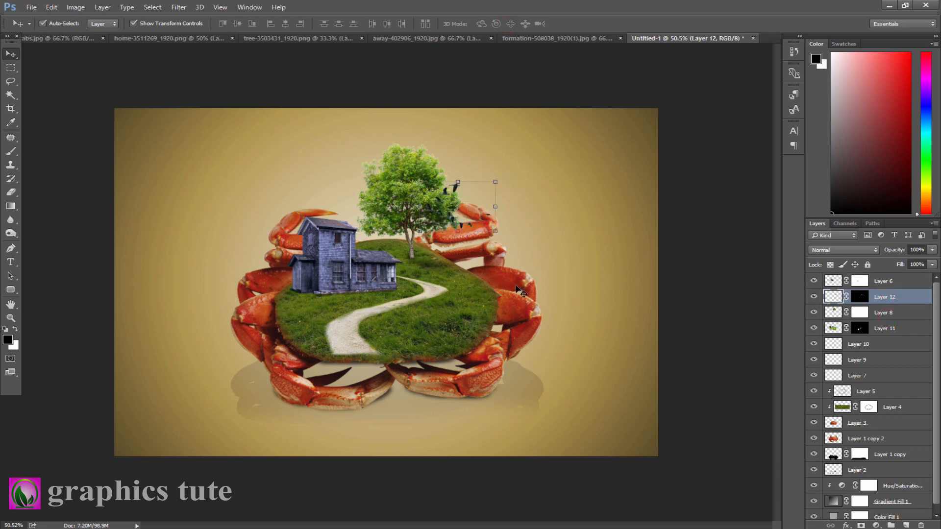
- Apply Levels to the geese layer, moving the black input level to 253 to turn the birds into dark silhouettes
key("ctrl+l")
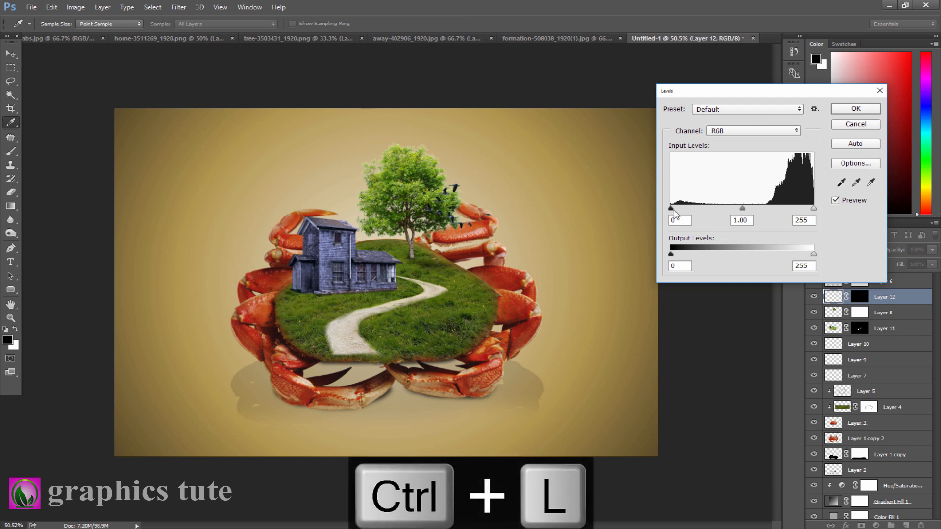
left_click_drag(672, 209, 890, 196)
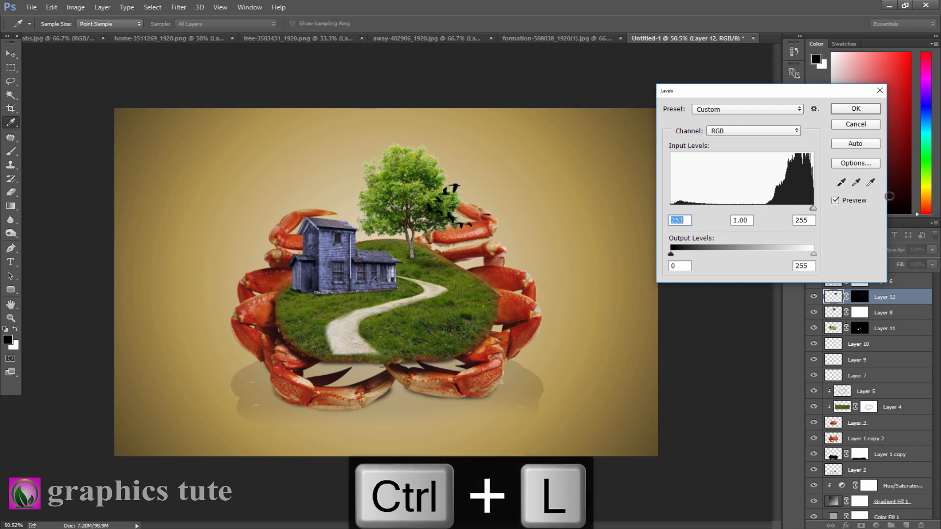
left_click(855, 109)
- Duplicate the geese layer and move the copy to the left, above the house roof
key("ctrl+j")
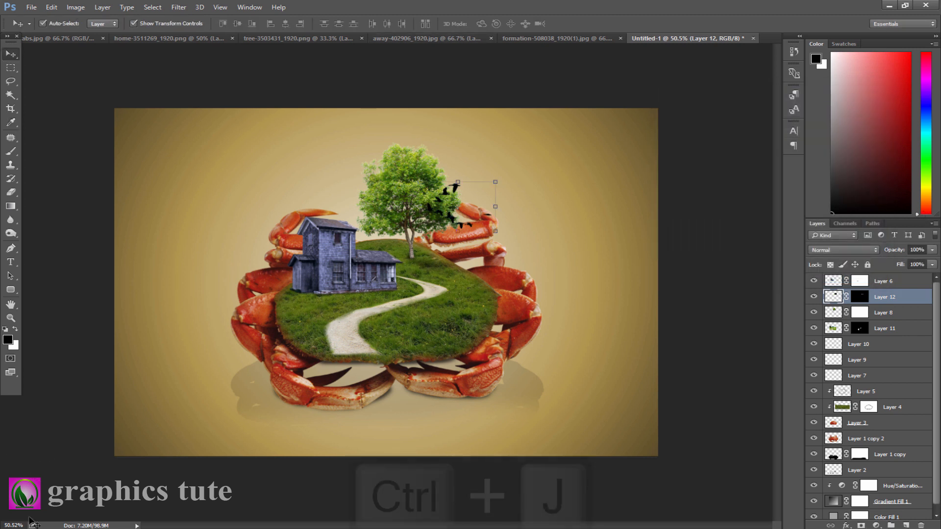
left_click_drag(473, 226, 345, 222)
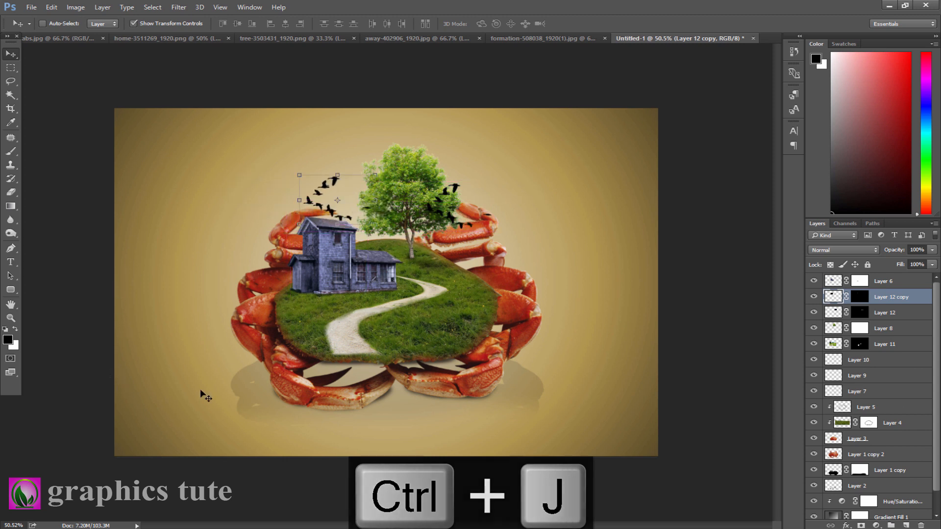
- Add a Color Balance adjustment on top with midtones Cyan-Red +3, Magenta-Green -12, Yellow-Blue -20, and toggle it to compare
left_click(905, 281)
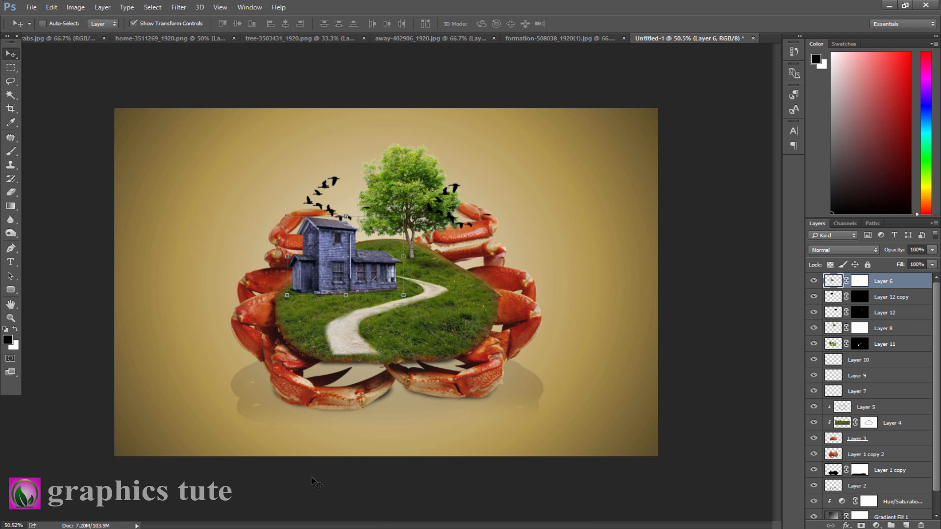
left_click(883, 526)
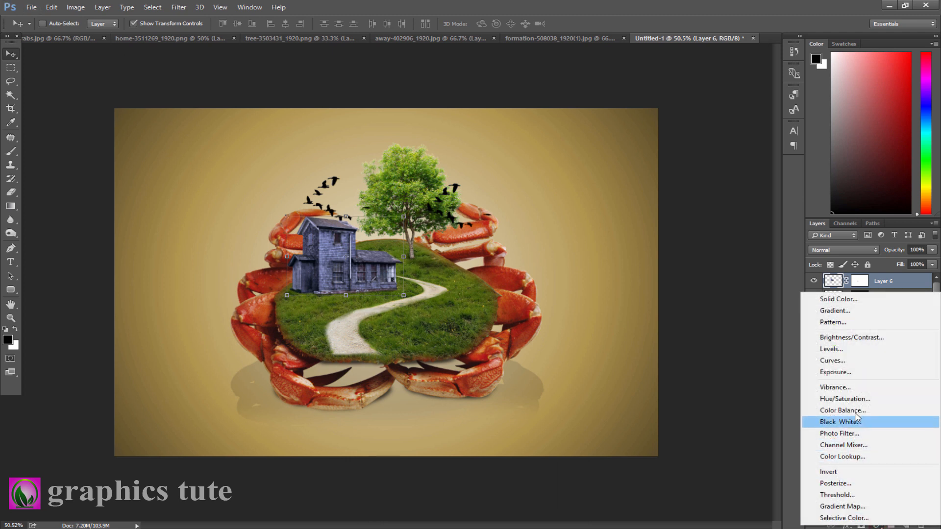
left_click(855, 413)
mouse_move(739, 398)
left_mouse_down()
mouse_move(729, 399)
mouse_move(742, 381)
mouse_move(732, 382)
left_mouse_up()
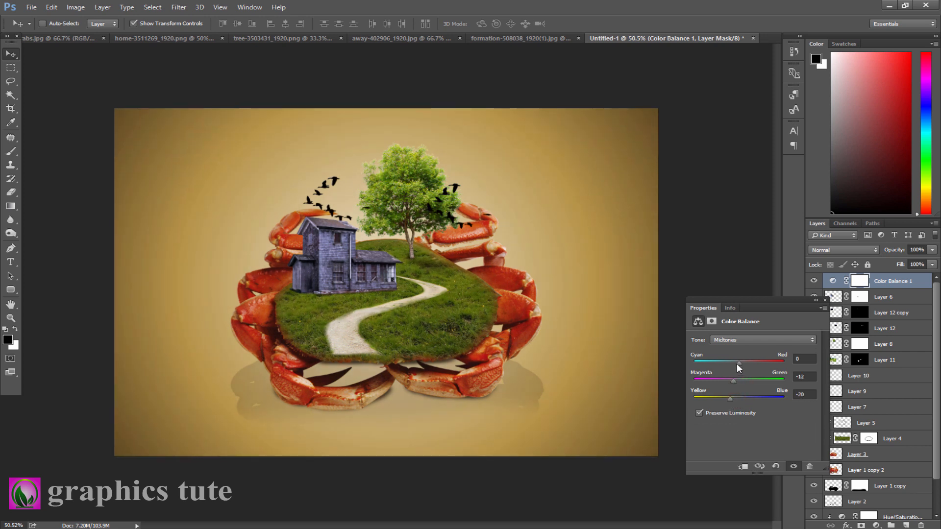
left_click(826, 301)
left_click(814, 280)
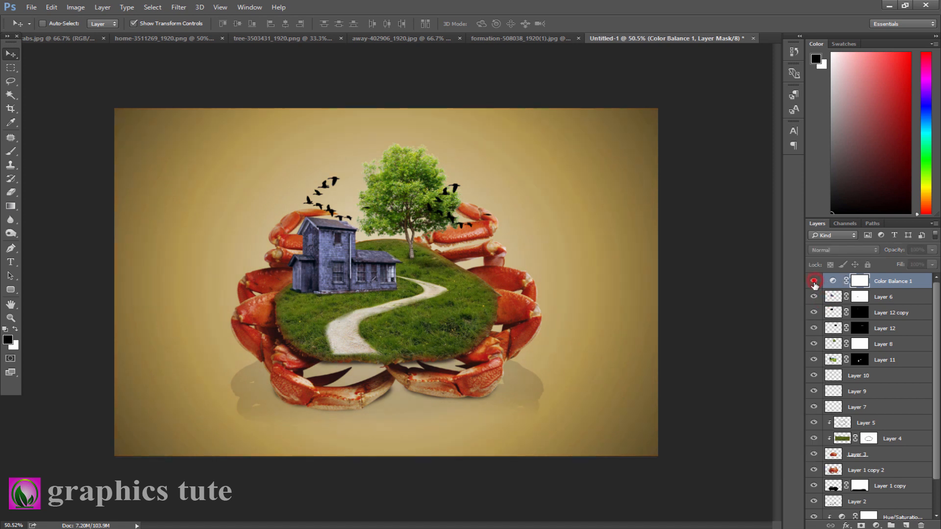
left_click(814, 281)
- Create a new layer on top and stamp all visible layers into it
left_click(905, 526)
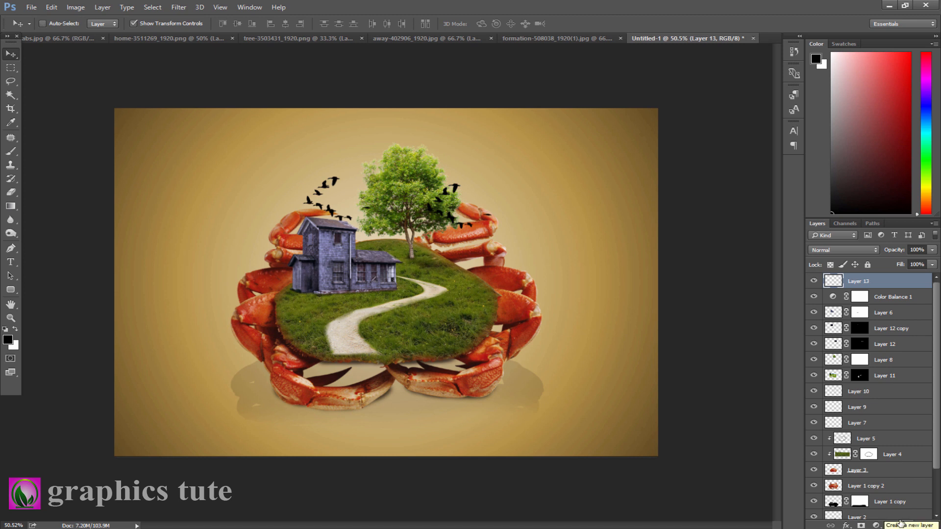
left_click(179, 7)
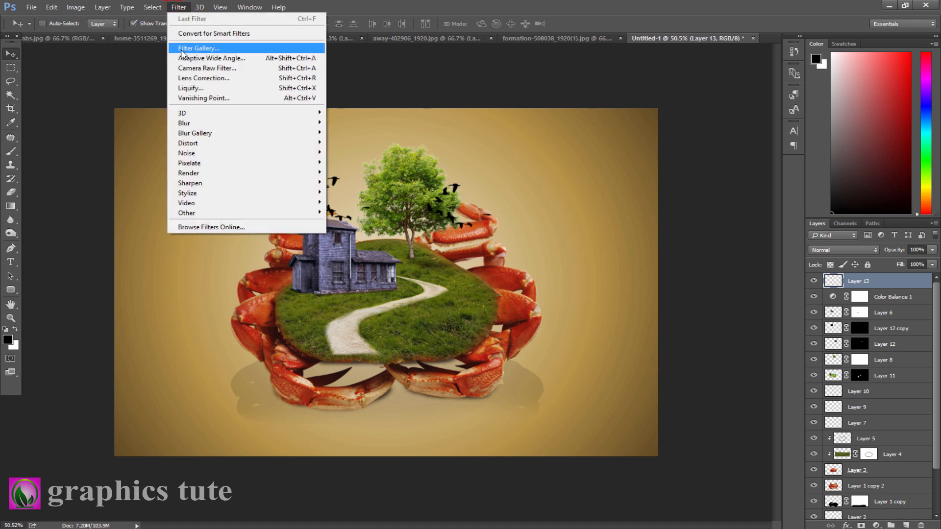
left_click(183, 69)
key("ctrl+alt+shift+e")
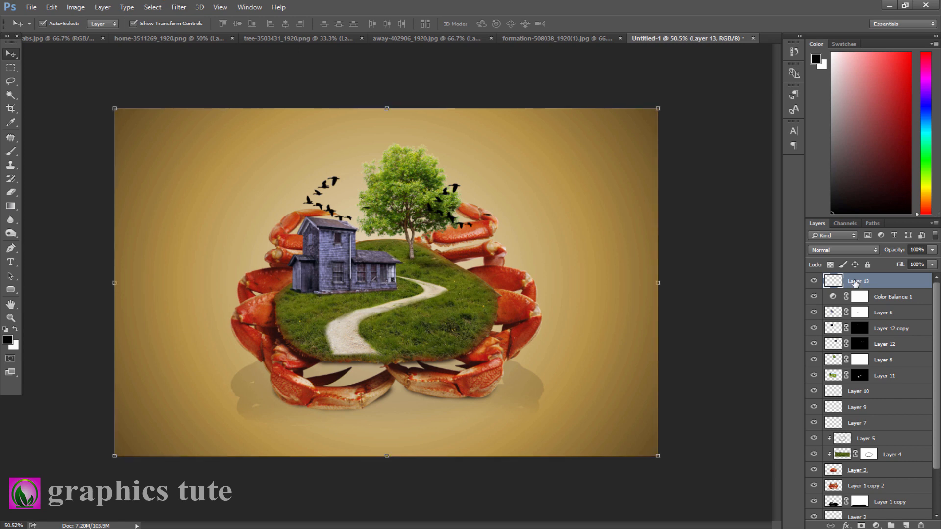
- Apply the Camera Raw Filter with temperature +4, tint -9, contrast +9, highlights +9, blacks +1, clarity +1 and slight saturation
left_click(178, 7)
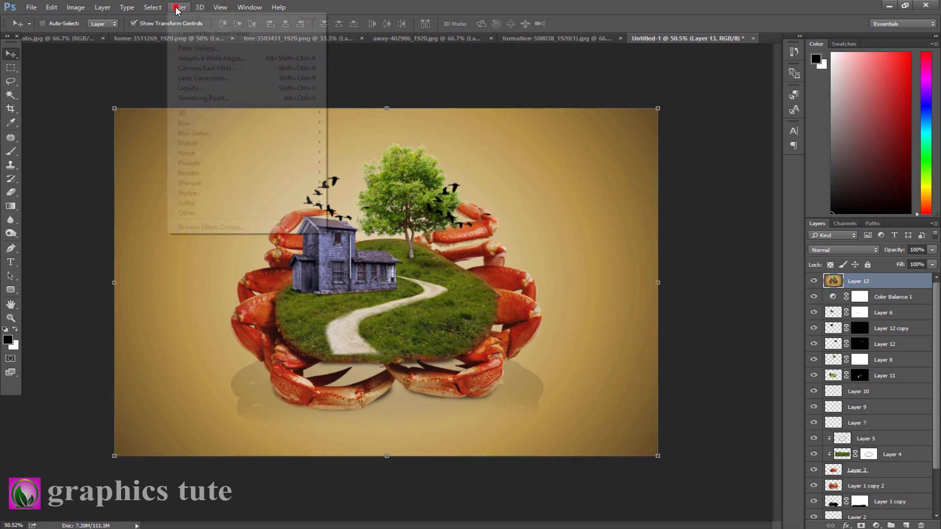
left_click(190, 68)
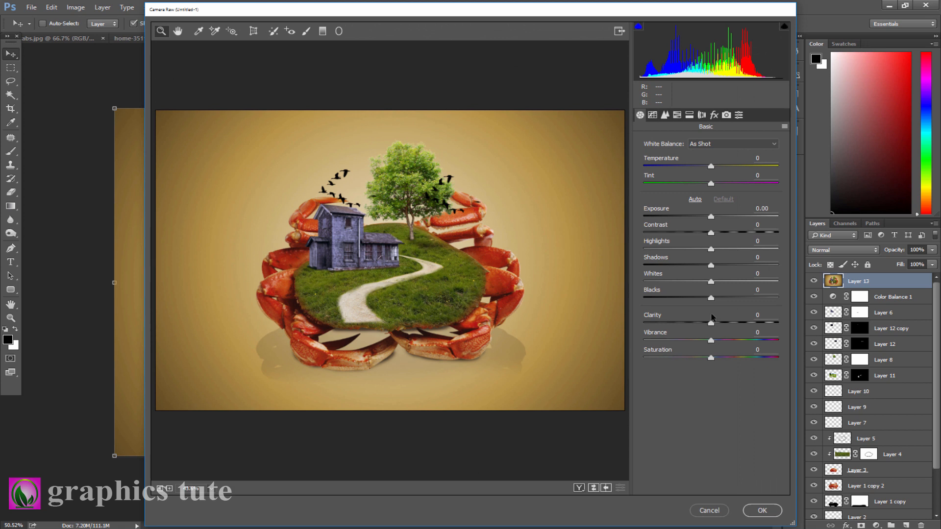
left_click_drag(711, 249, 717, 233)
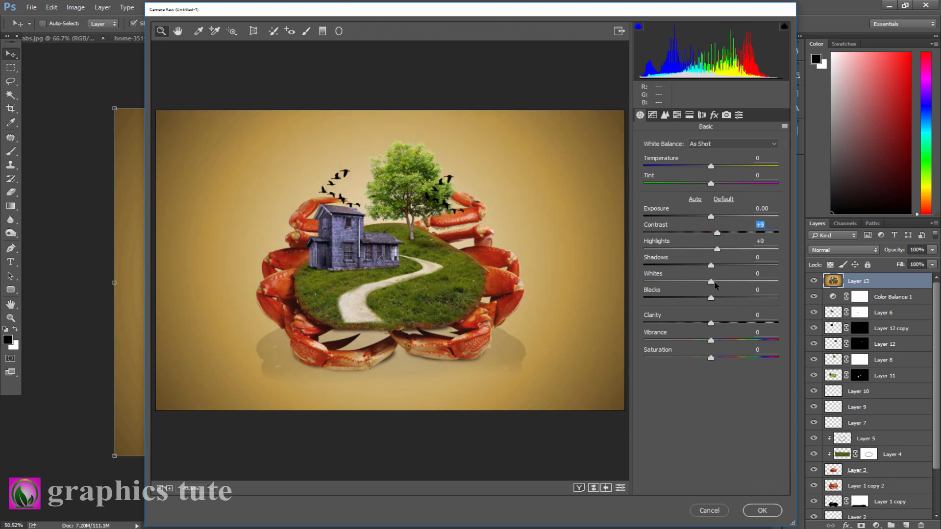
left_click_drag(711, 297, 712, 323)
left_click_drag(712, 167, 704, 192)
left_click(710, 184)
left_click(711, 341)
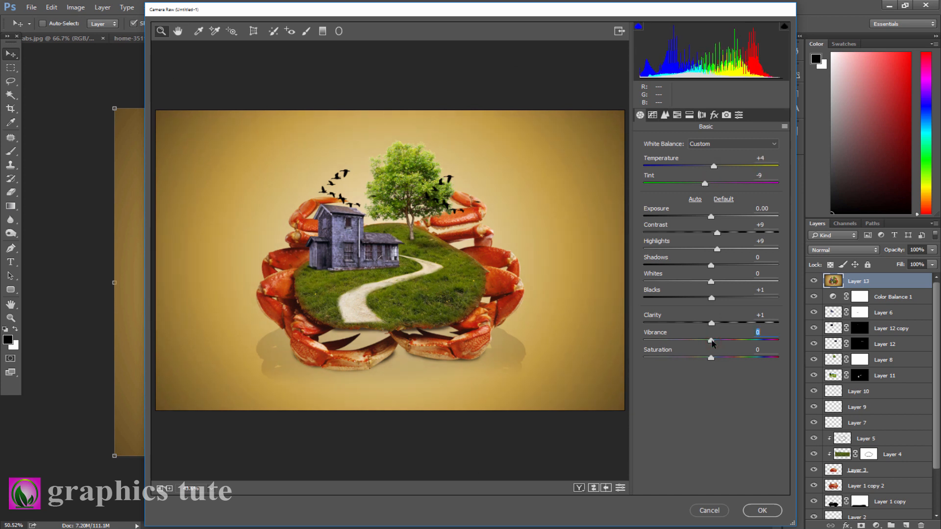
left_click_drag(711, 358, 713, 358)
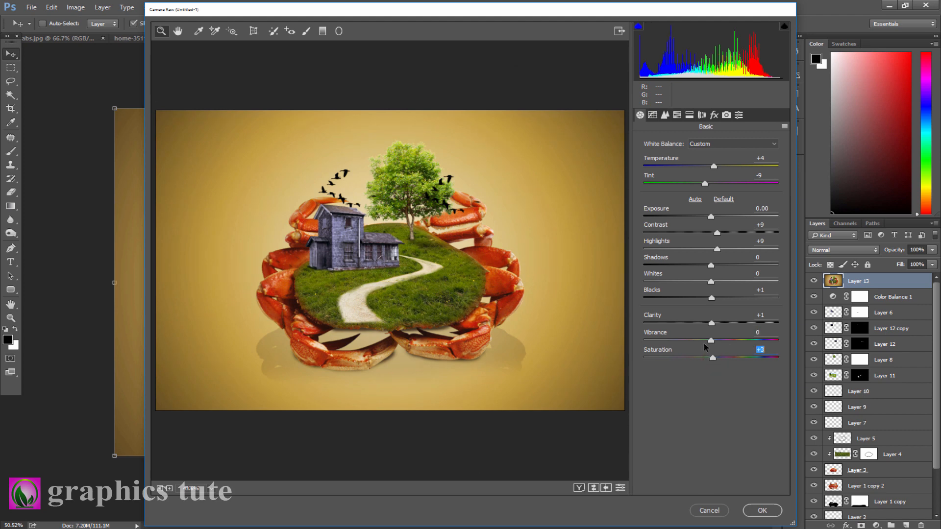
left_click(762, 511)
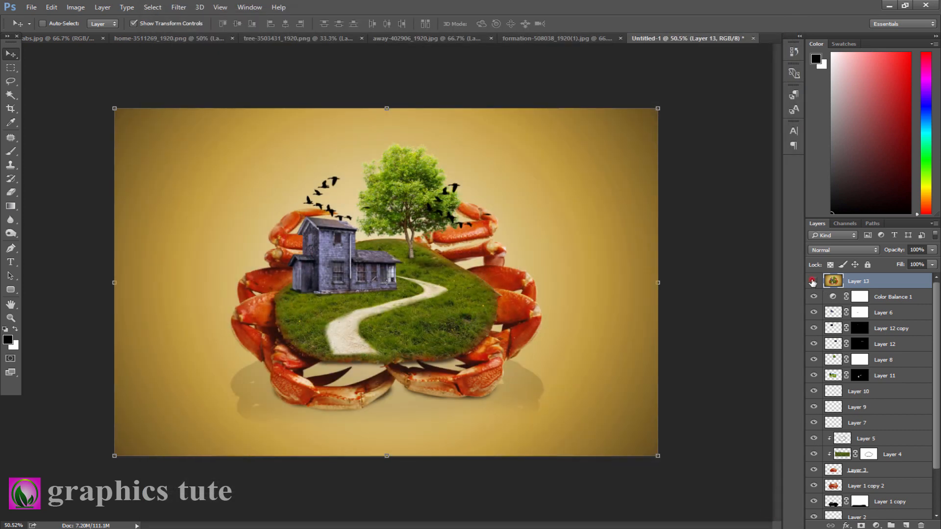
- Toggle the Camera Raw layer's visibility to compare before and after
left_click(813, 281)
left_click(813, 281)
left_click(812, 281)
left_click(813, 282)
- Stamp the visible layers onto another new layer, apply High Pass, and set its blend mode to Linear Light
left_click(906, 525)
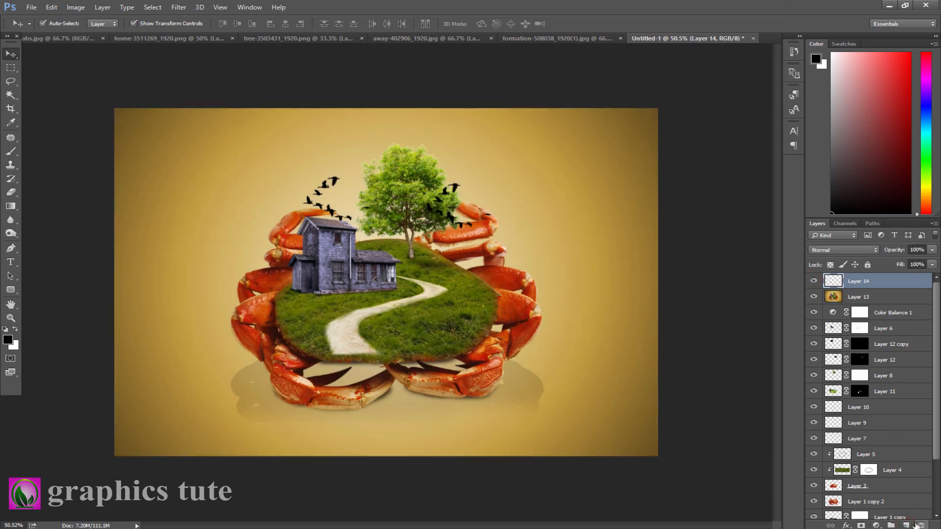
key("ctrl+shift+alt+e")
left_click(179, 7)
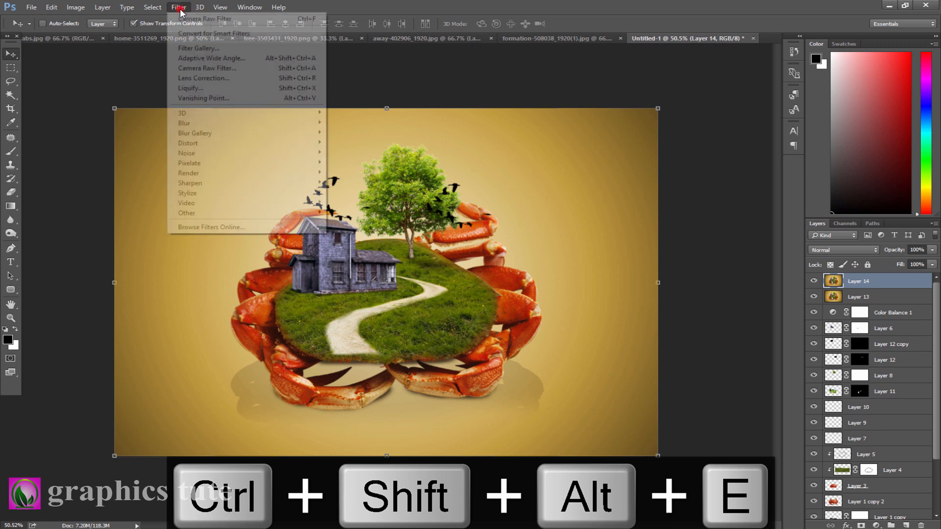
mouse_move(185, 215)
left_click(343, 222)
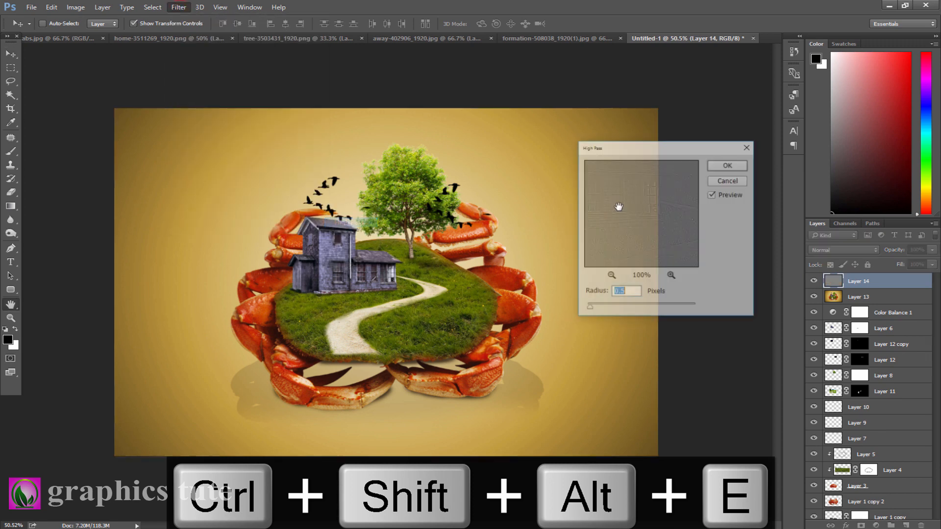
left_click(730, 164)
left_click(837, 250)
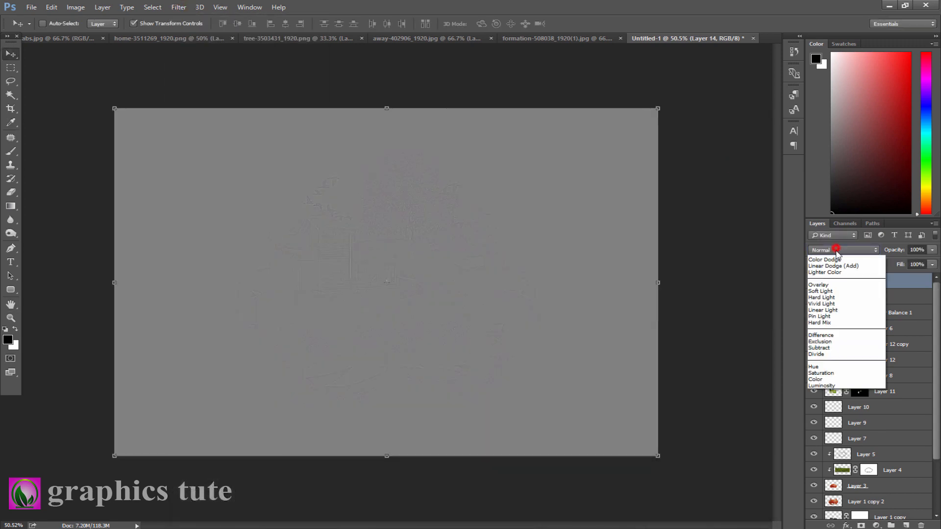
left_click(821, 373)
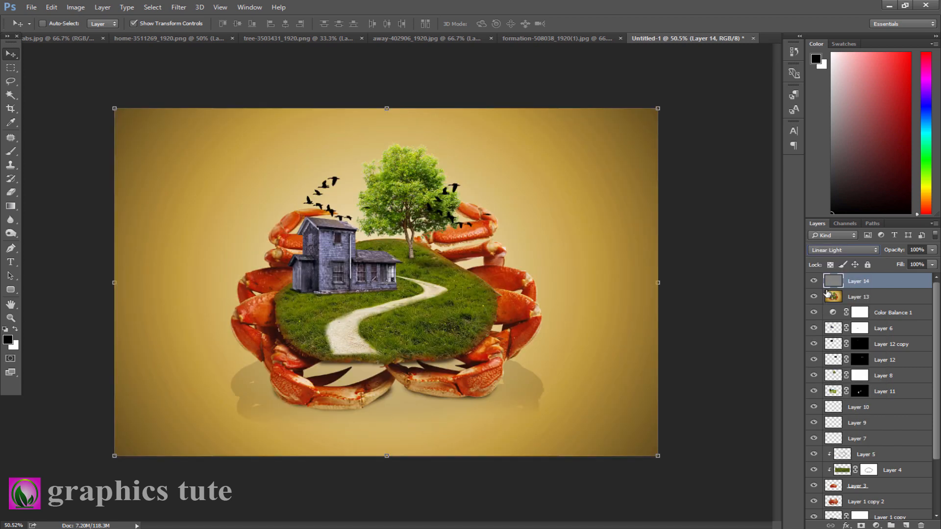
- Compare the sharpened composite by toggling the top layer, viewing the reference image, and zooming the canvas
left_click(813, 280)
left_click(813, 281)
left_click(813, 281)
left_click(813, 281)
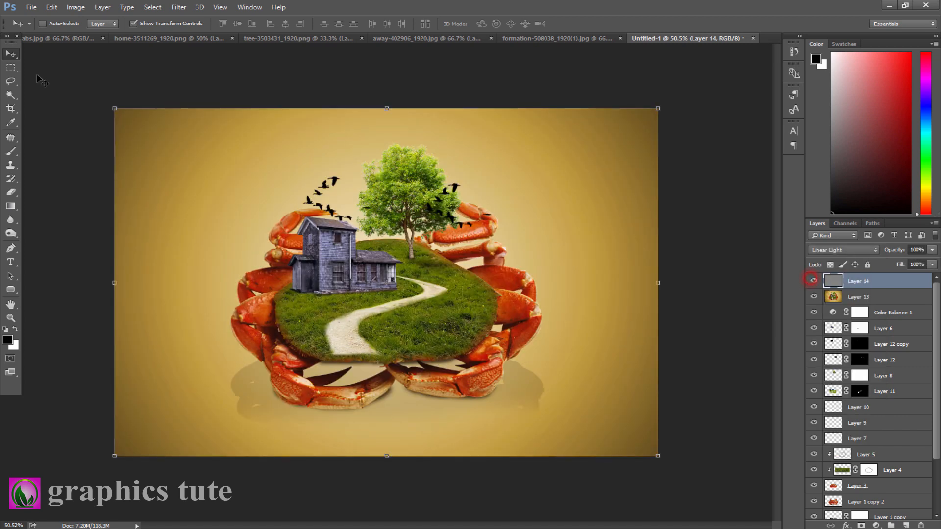
left_click(56, 38)
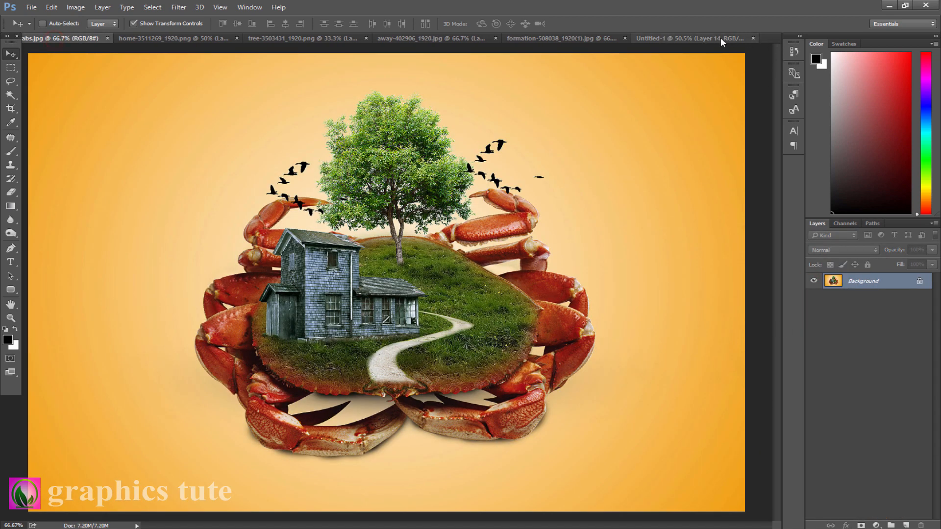
left_click(698, 37)
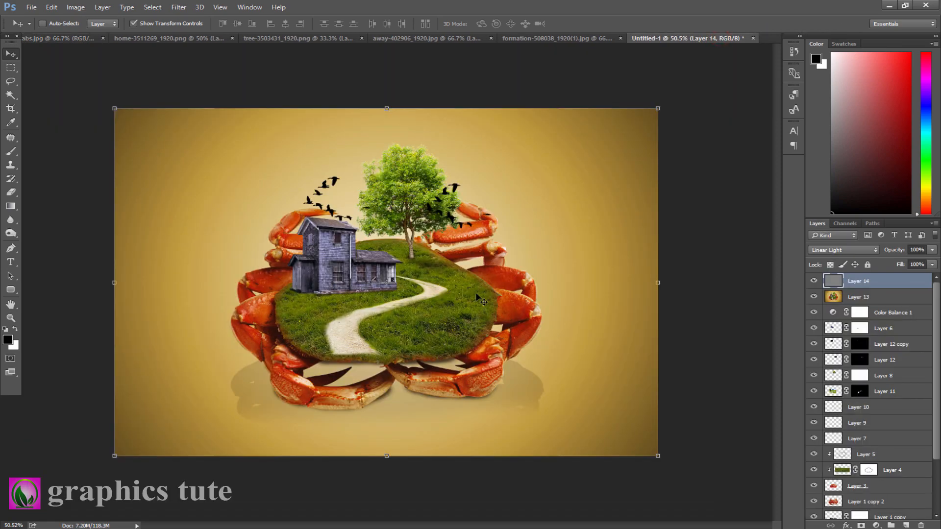
left_click(10, 318)
mouse_move(352, 296)
left_mouse_down()
mouse_move(385, 305)
mouse_move(359, 312)
left_mouse_up()
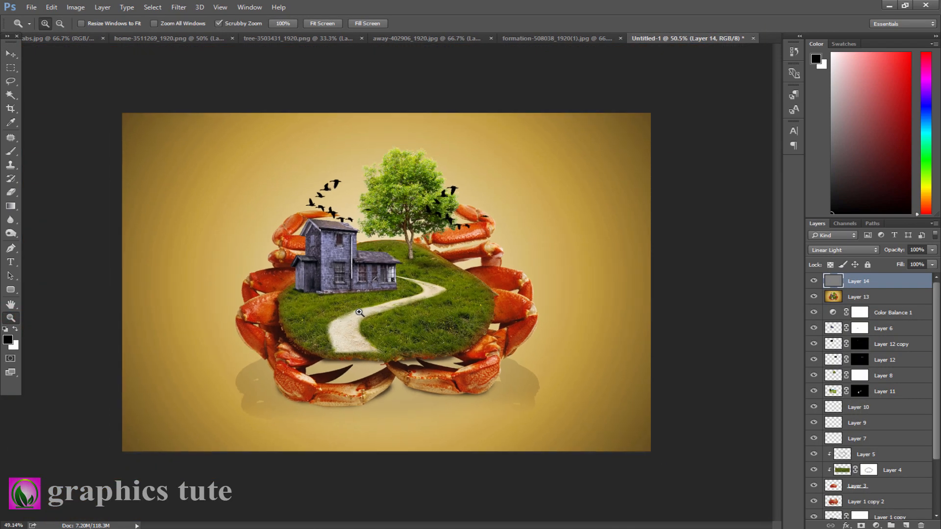